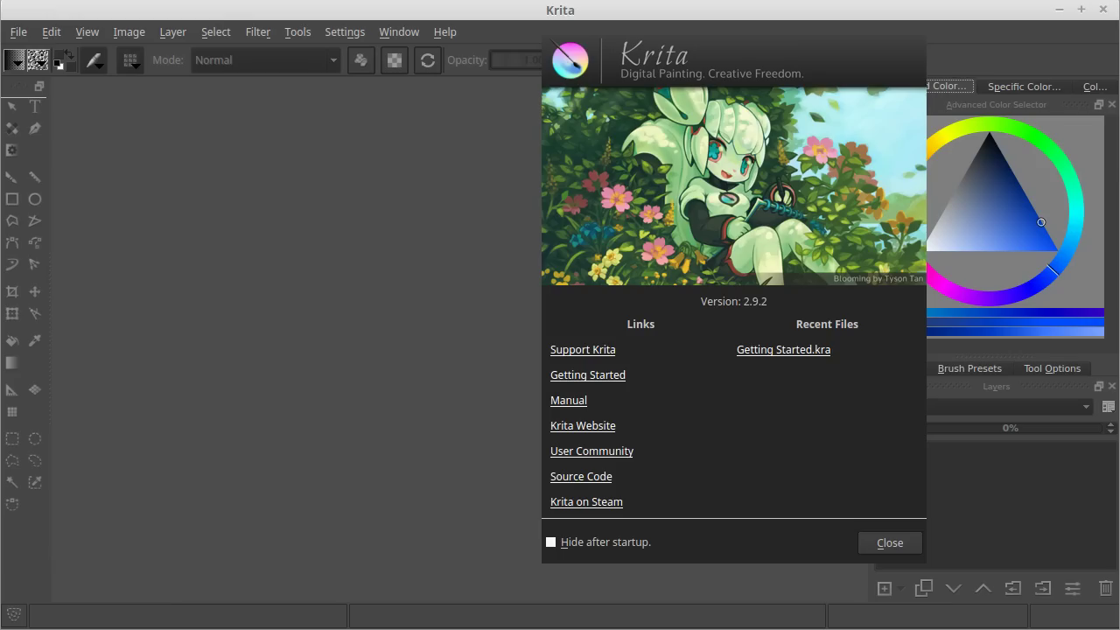
Step: Create a new 1600×1200 document with two layers and brush a thick black oval on it
click(896, 543)
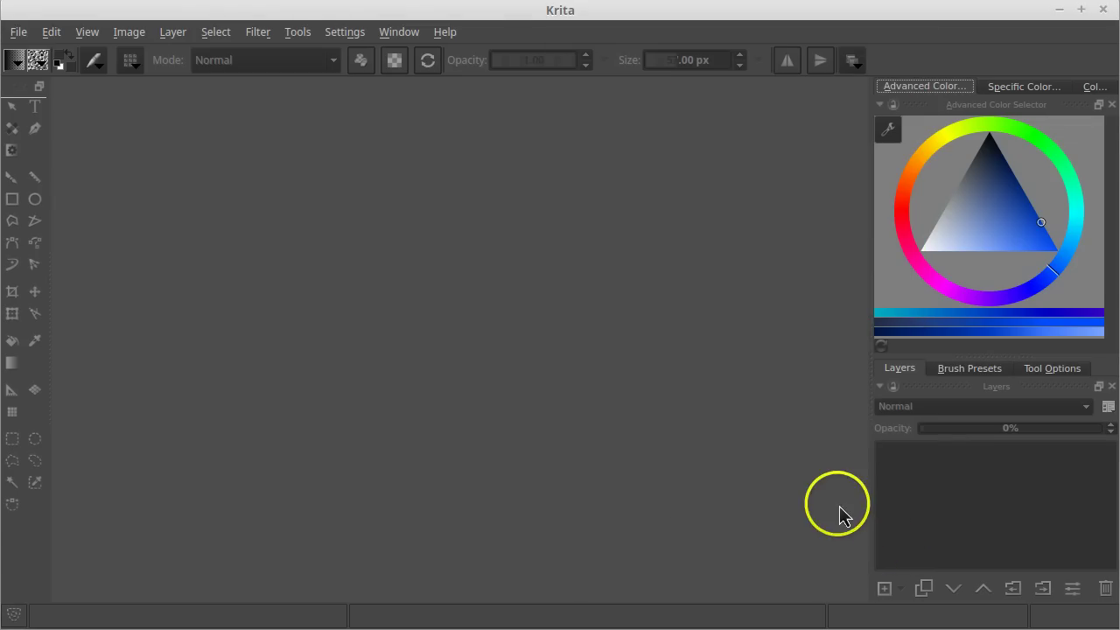
click(17, 31)
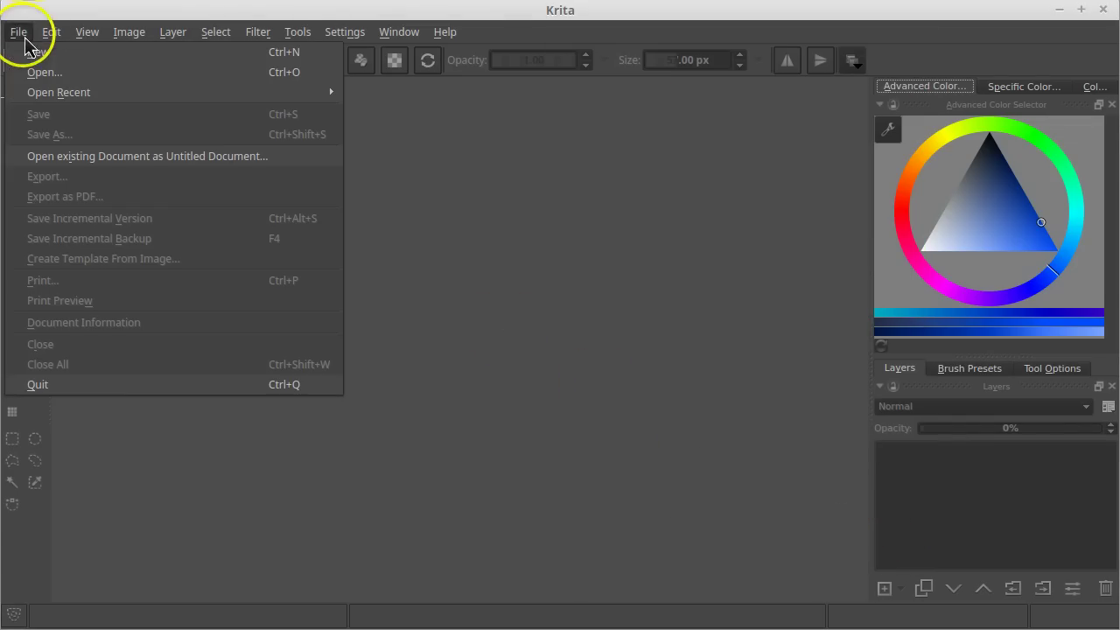
click(39, 55)
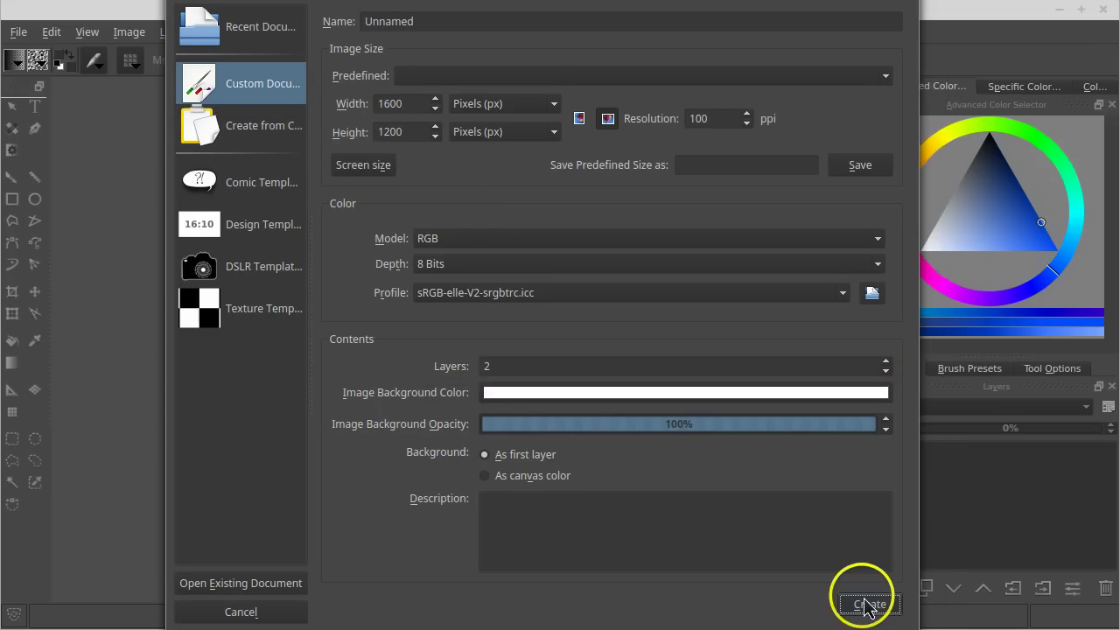
click(864, 604)
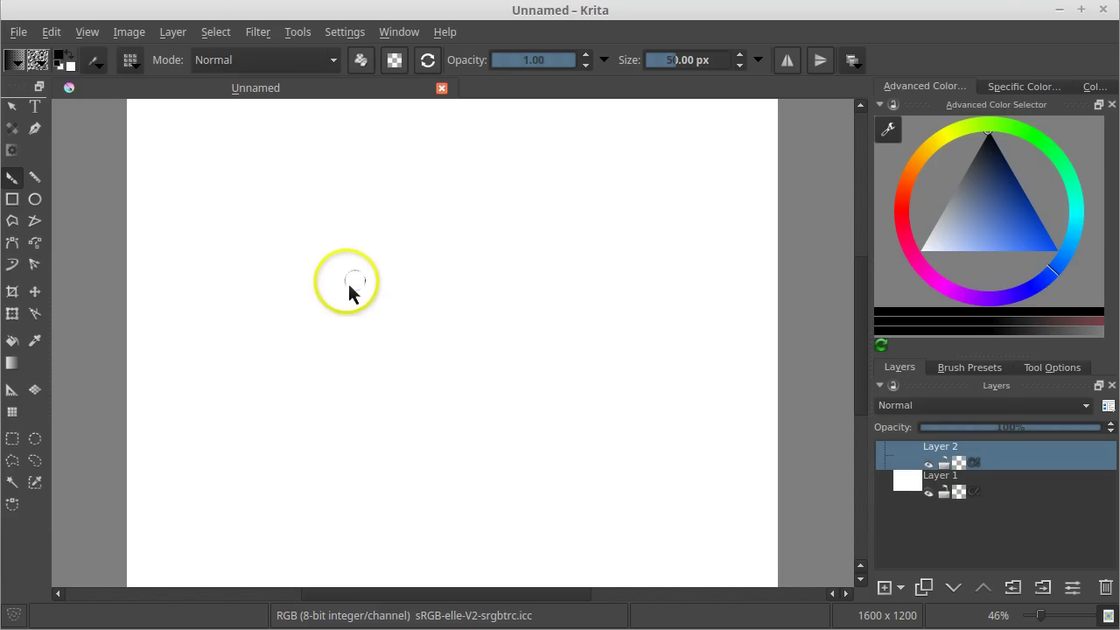
mouse_move(338, 251)
mouse_down()
mouse_move(452, 260)
mouse_move(380, 360)
mouse_move(366, 252)
mouse_move(338, 257)
mouse_up()
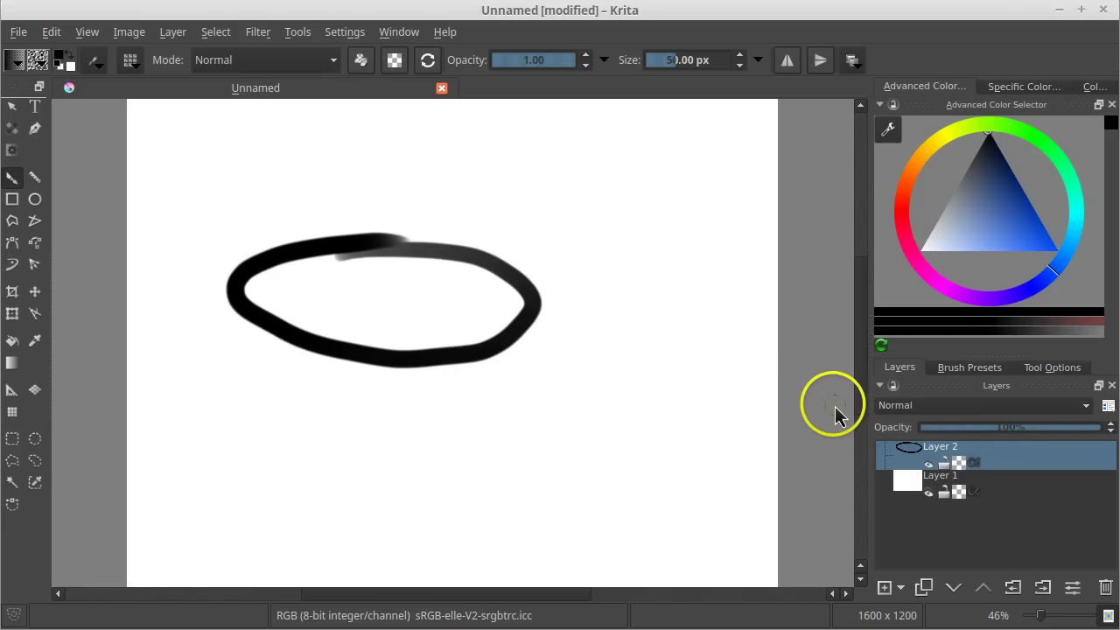
Step: Launch the Graphics Tablet settings by searching 'wacom' in the application launcher
key(super)
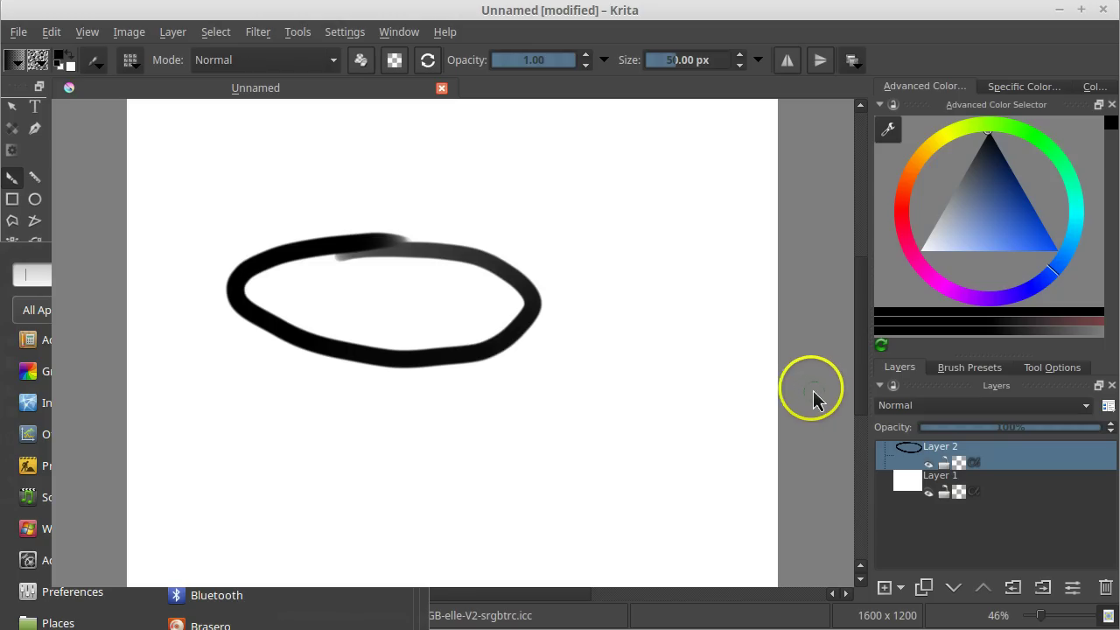
text(table)
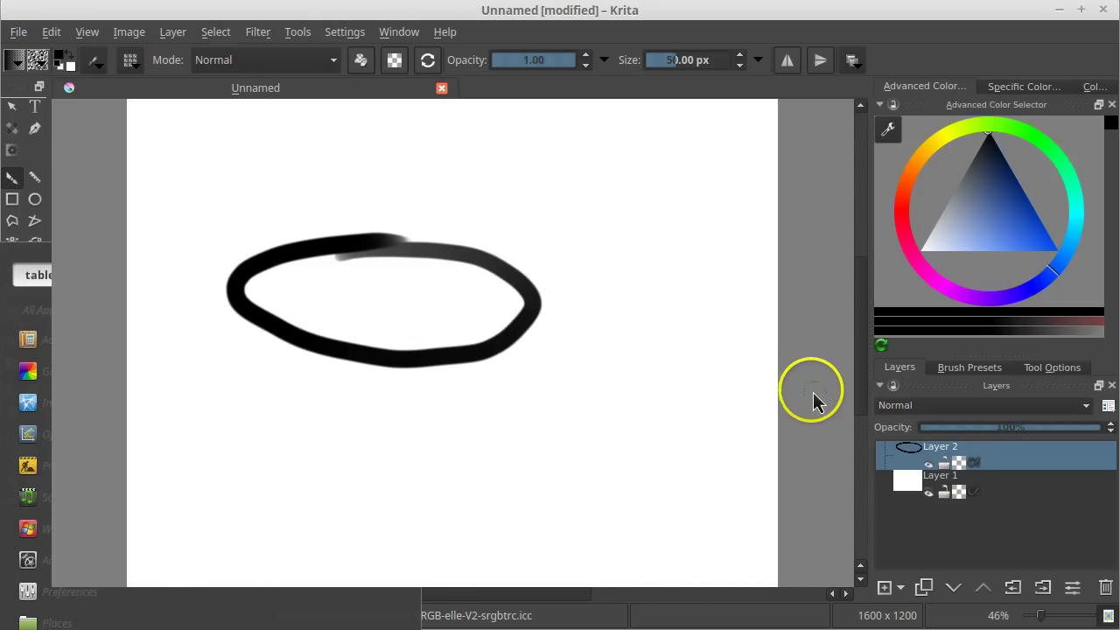
key(BackSpace)
key(BackSpace)
key(BackSpace)
key(BackSpace)
key(BackSpace)
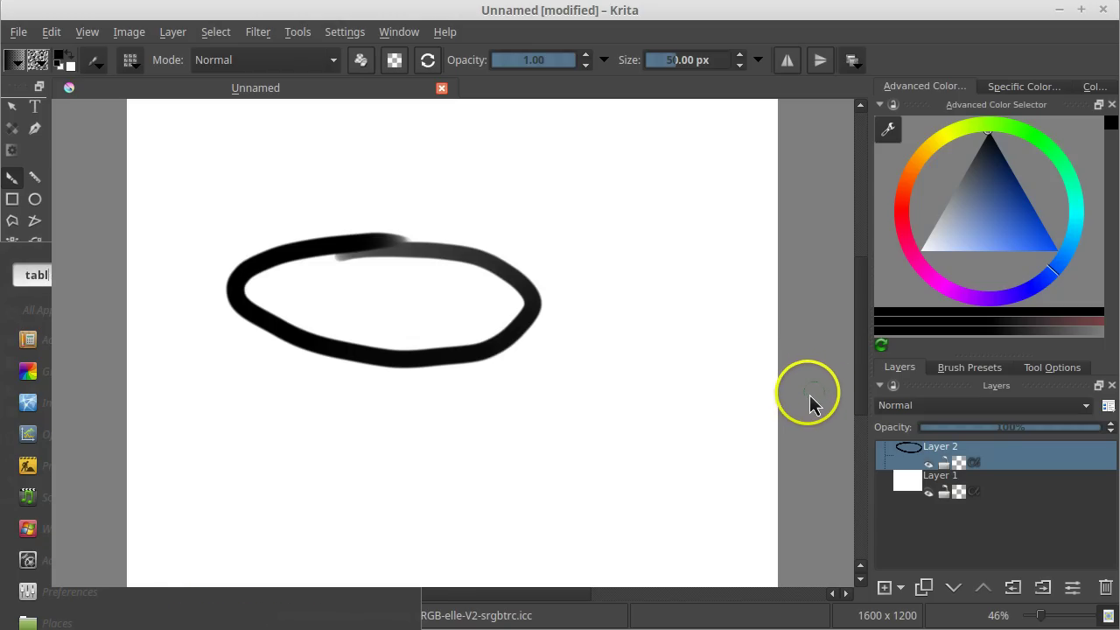
text(wacom)
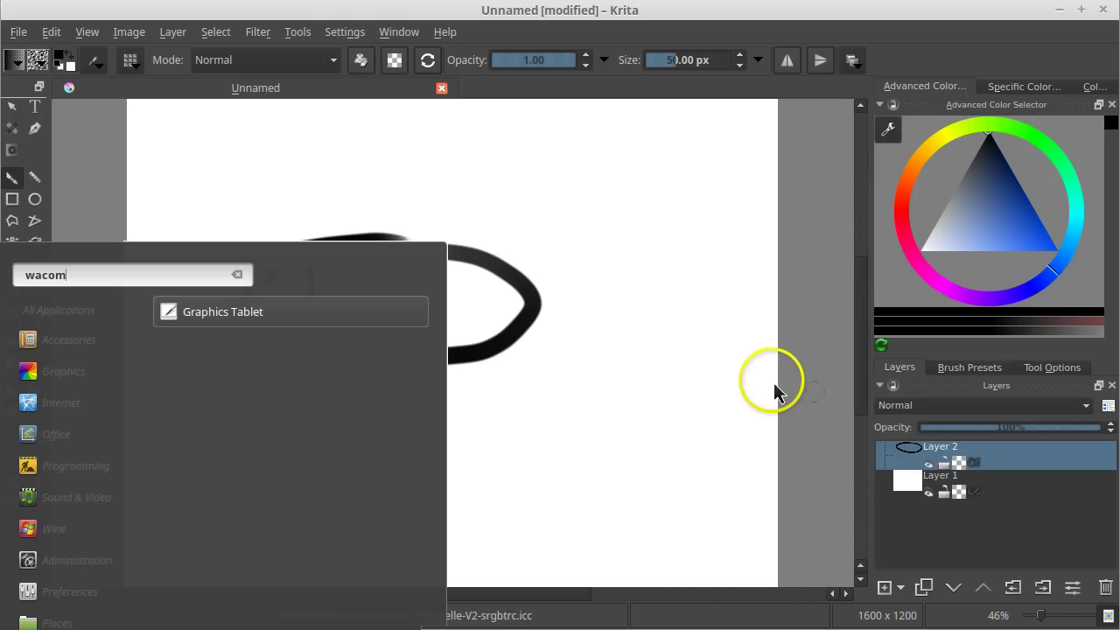
key(Down)
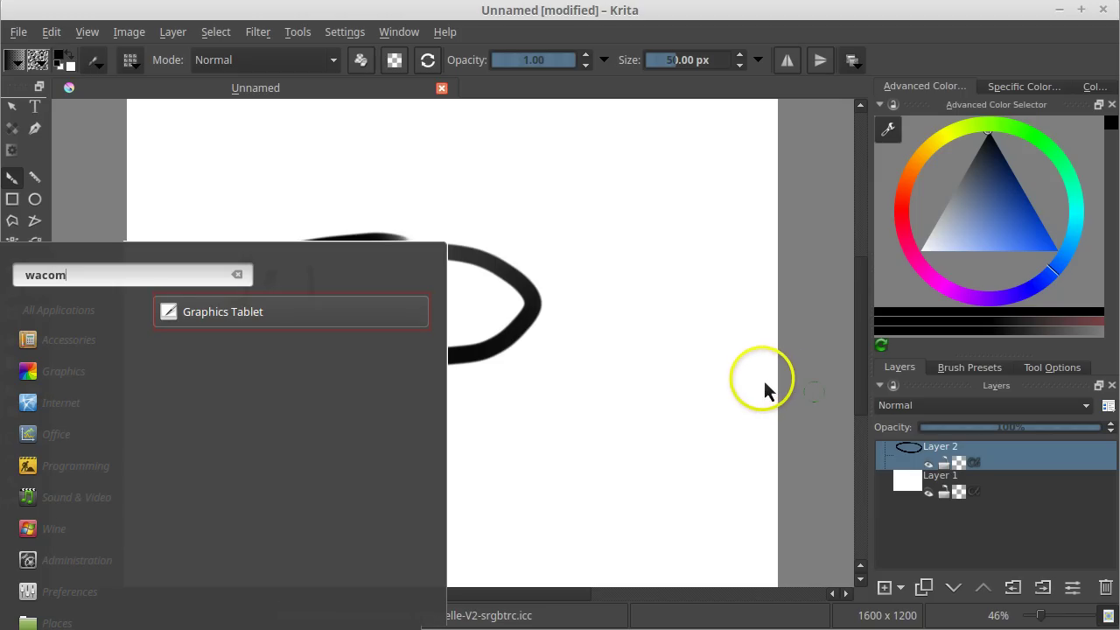
key(Return)
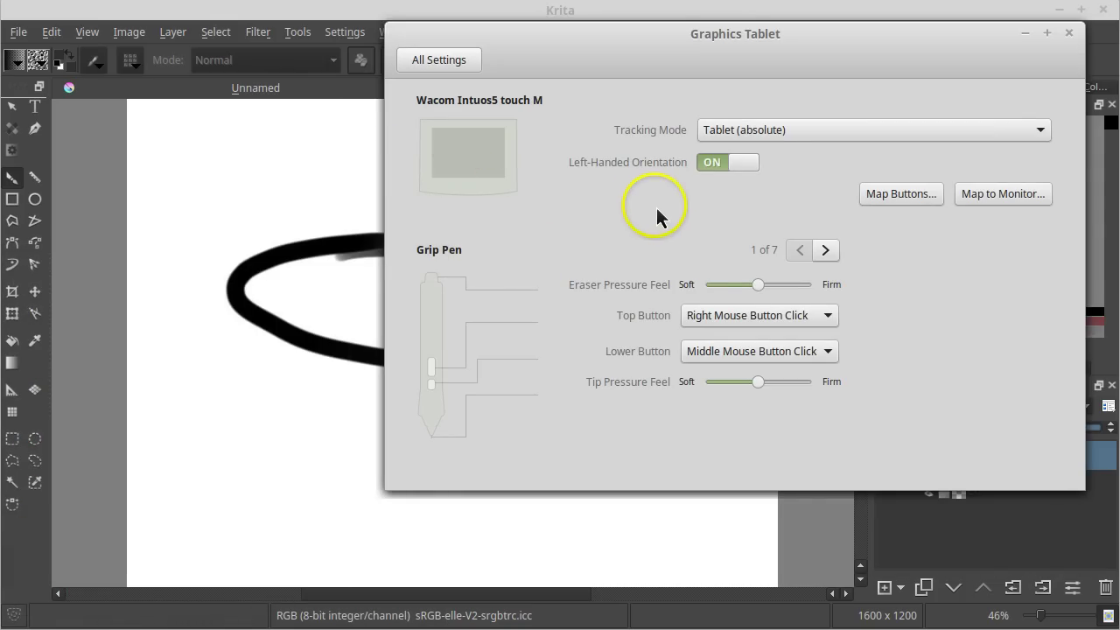
Step: Map the tablet to the single monitor DVI-I-1, keep its aspect ratio, and close the settings
click(987, 195)
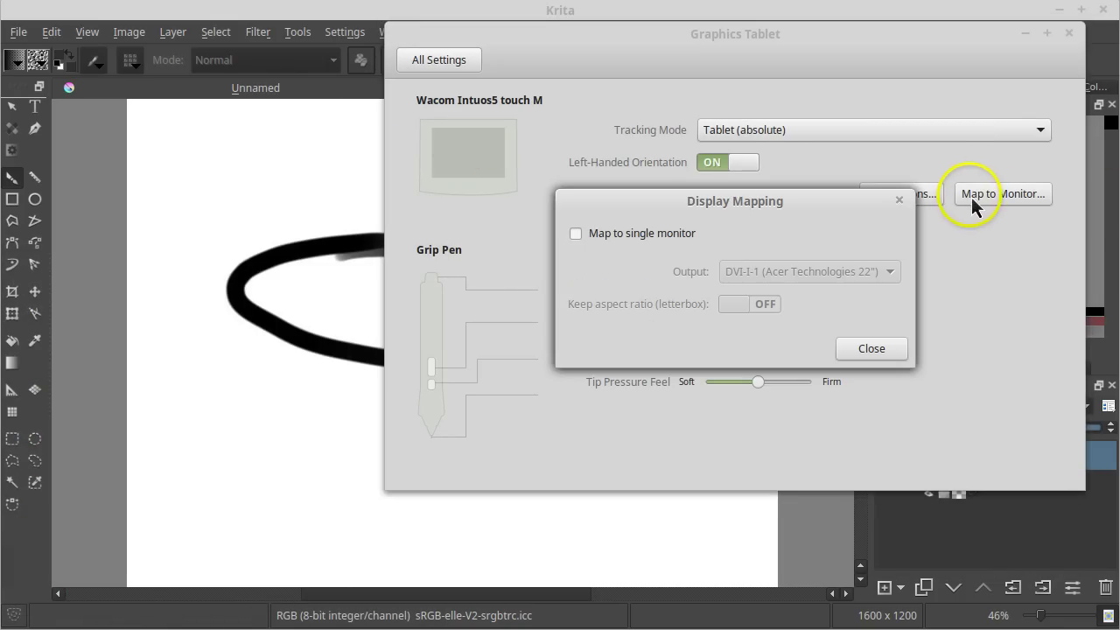
click(576, 233)
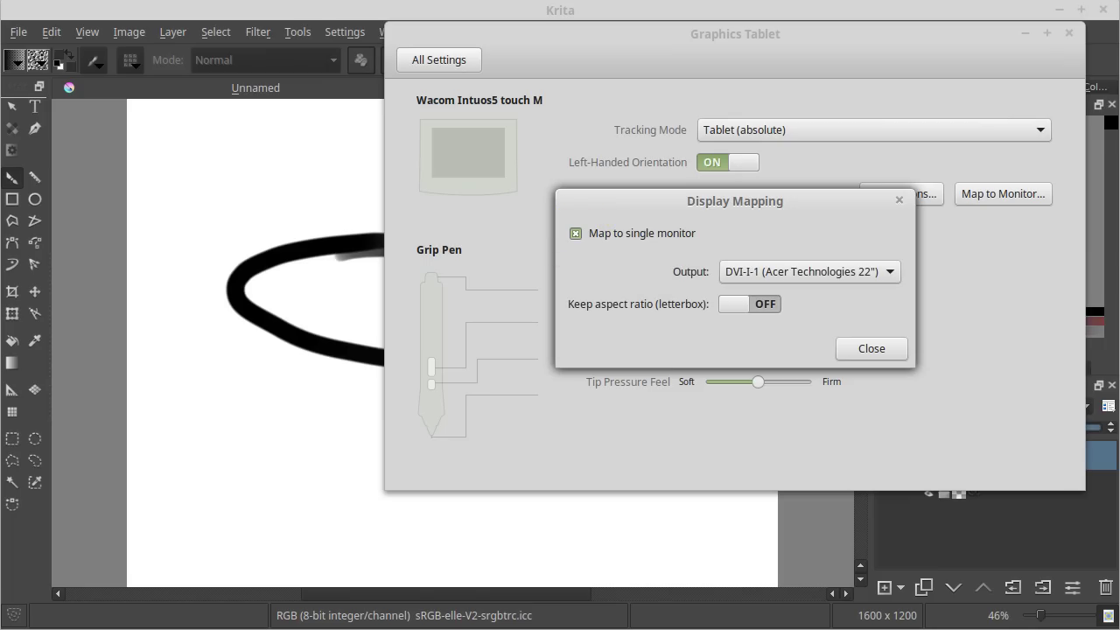
click(893, 273)
click(897, 272)
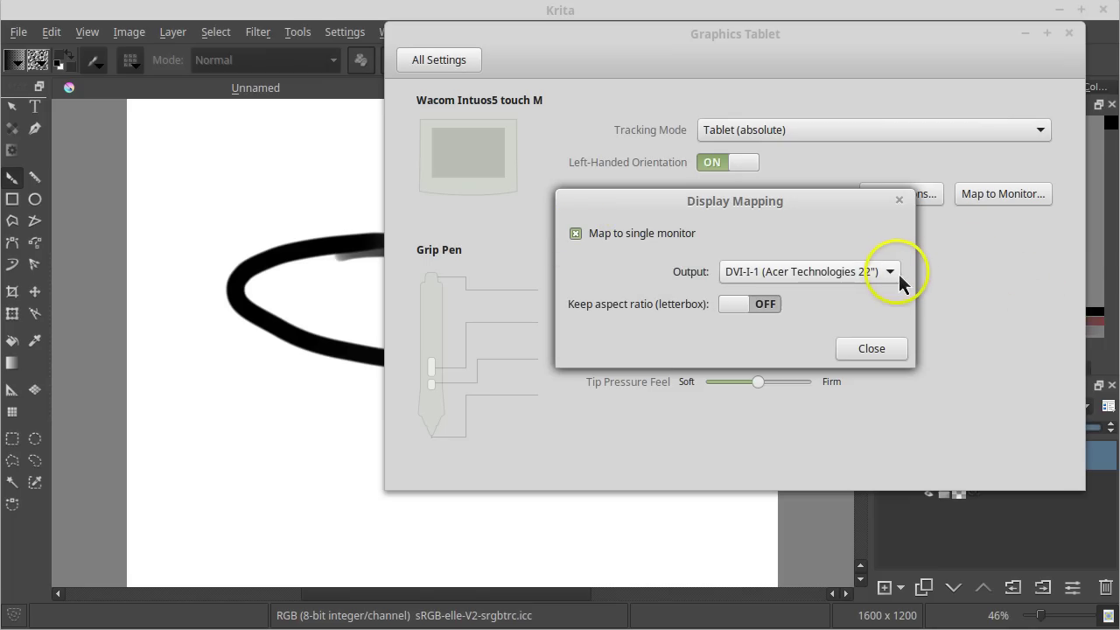
click(897, 273)
click(899, 274)
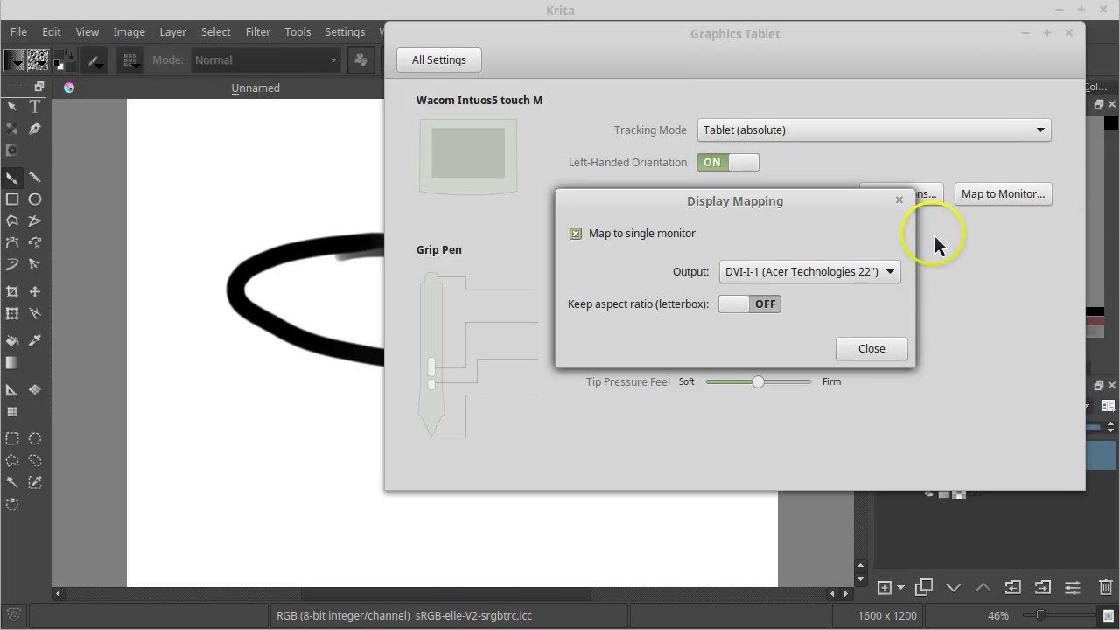
click(763, 306)
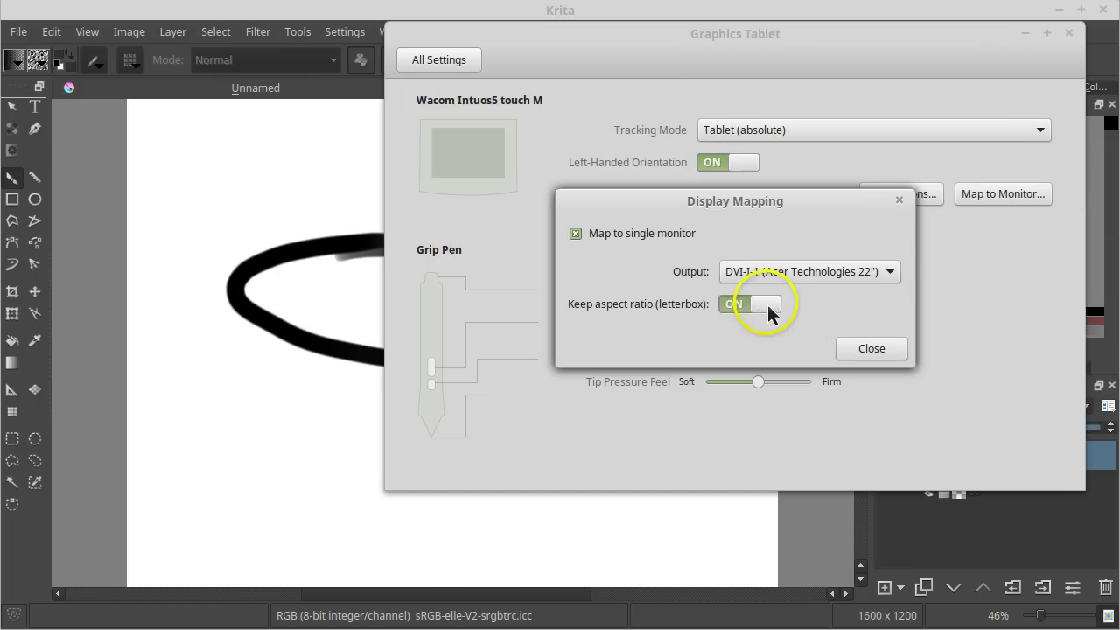
click(875, 353)
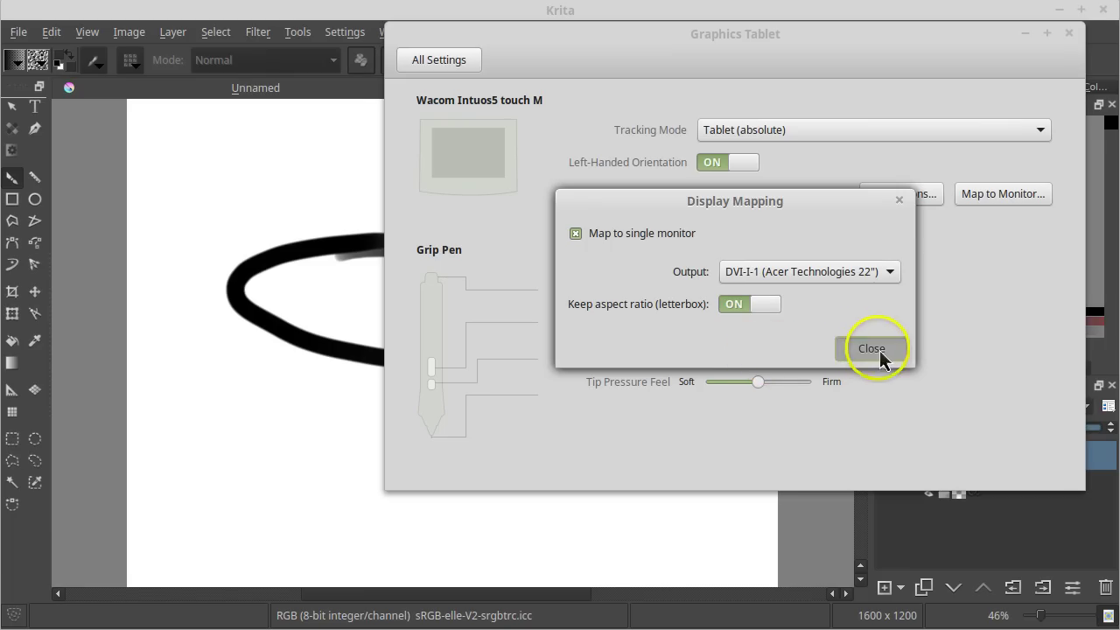
click(1068, 33)
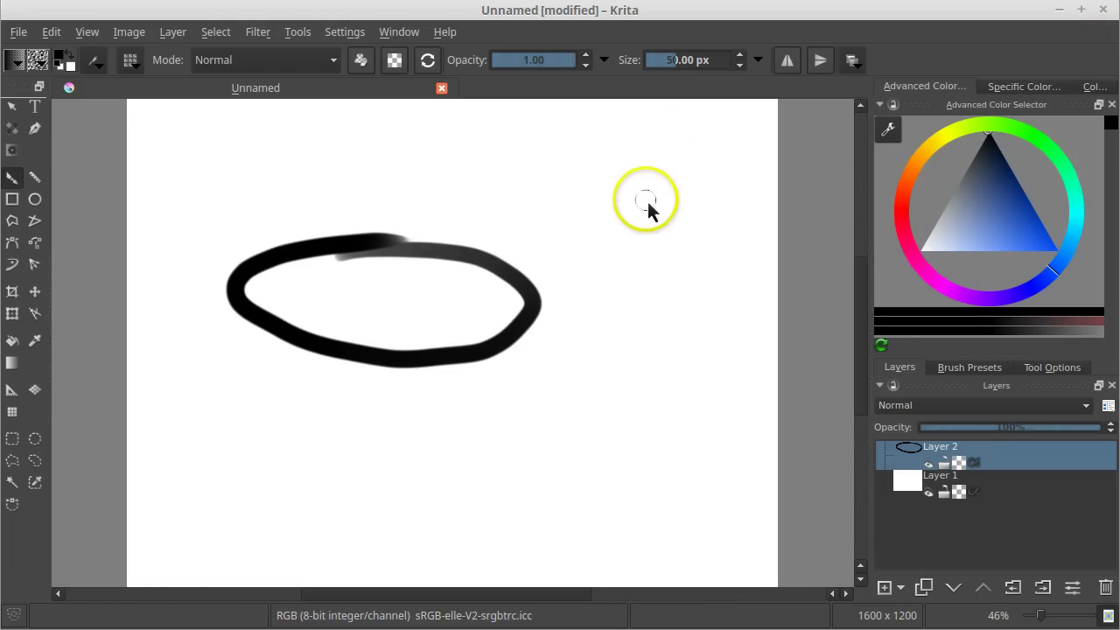
Step: Paint a diagonal test stroke on the canvas
mouse_move(642, 196)
mouse_down()
mouse_move(707, 278)
mouse_move(570, 224)
mouse_move(706, 233)
mouse_move(711, 263)
mouse_up()
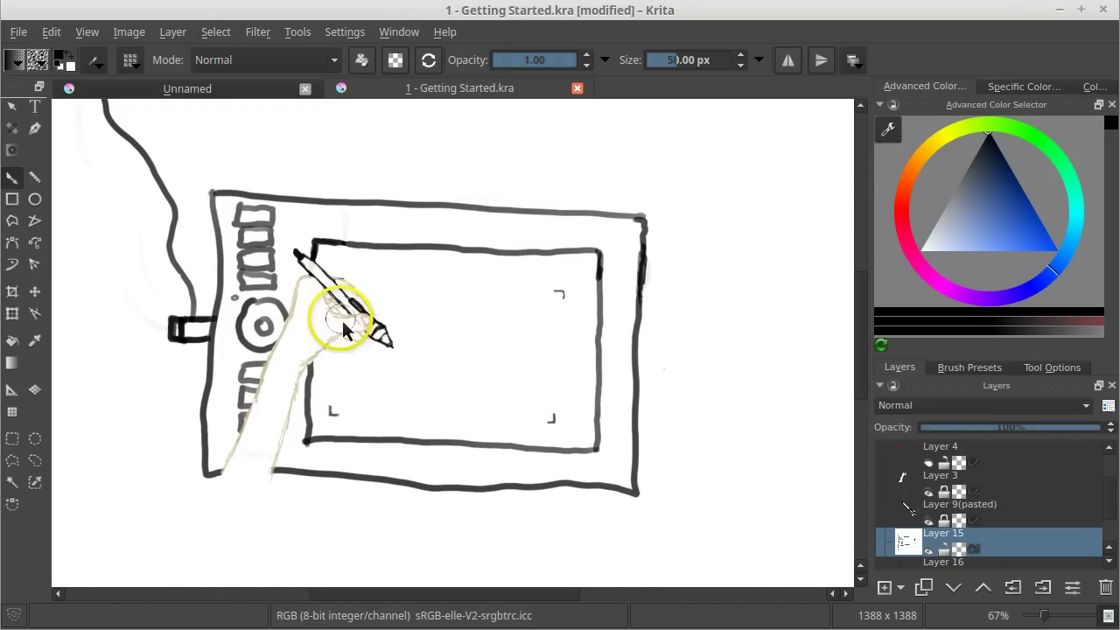
Step: Toggle to the mirrored tablet drawing with buttons on the right and redraw its cable clip
key(period)
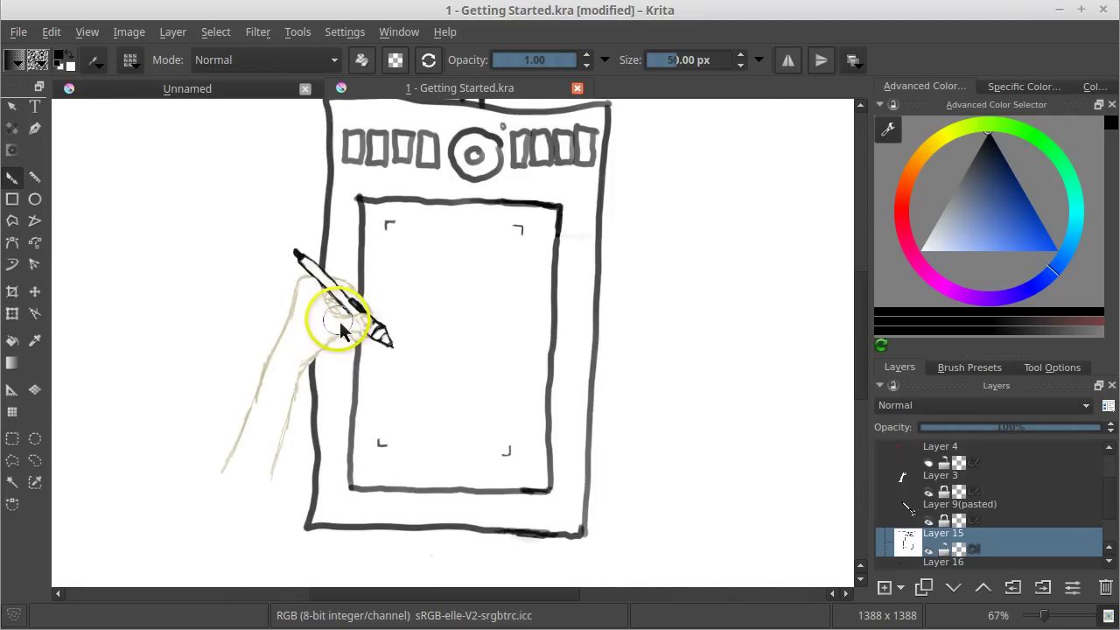
key(period)
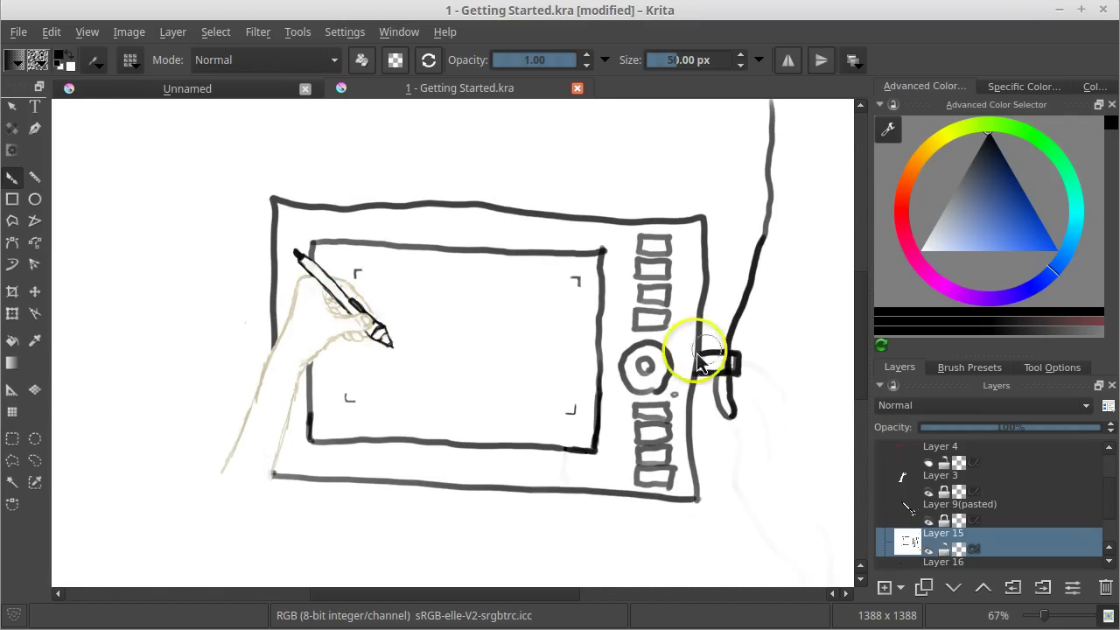
mouse_move(729, 358)
mouse_down()
mouse_move(712, 375)
mouse_move(737, 370)
mouse_move(740, 355)
mouse_up()
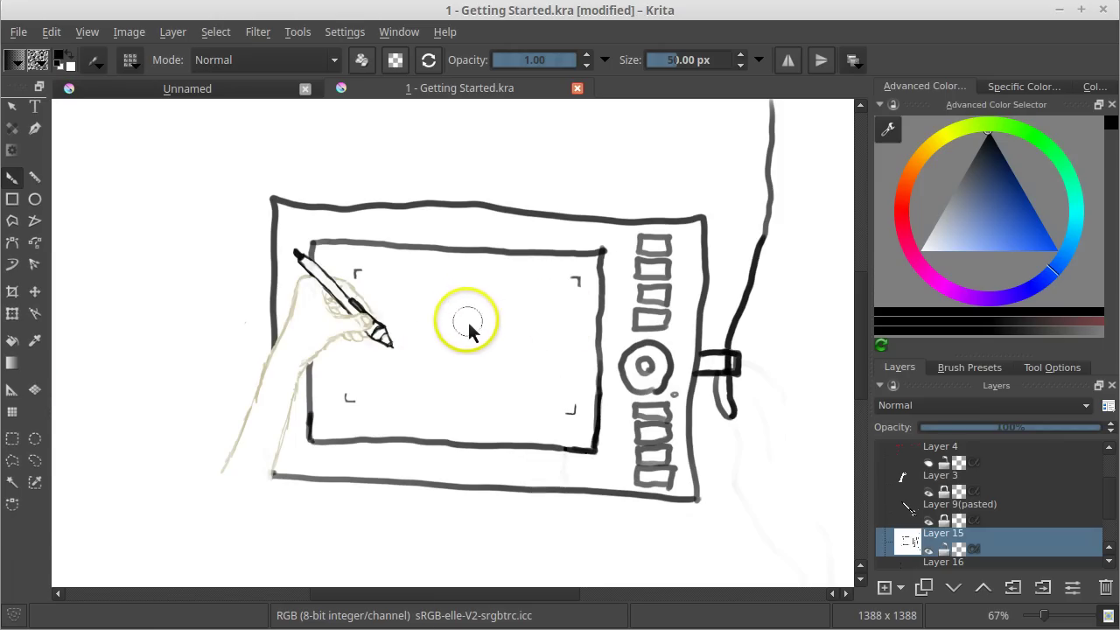
Step: Reopen the Graphics Tablet settings by searching 'tabl' in the launcher
key(super)
text(table)
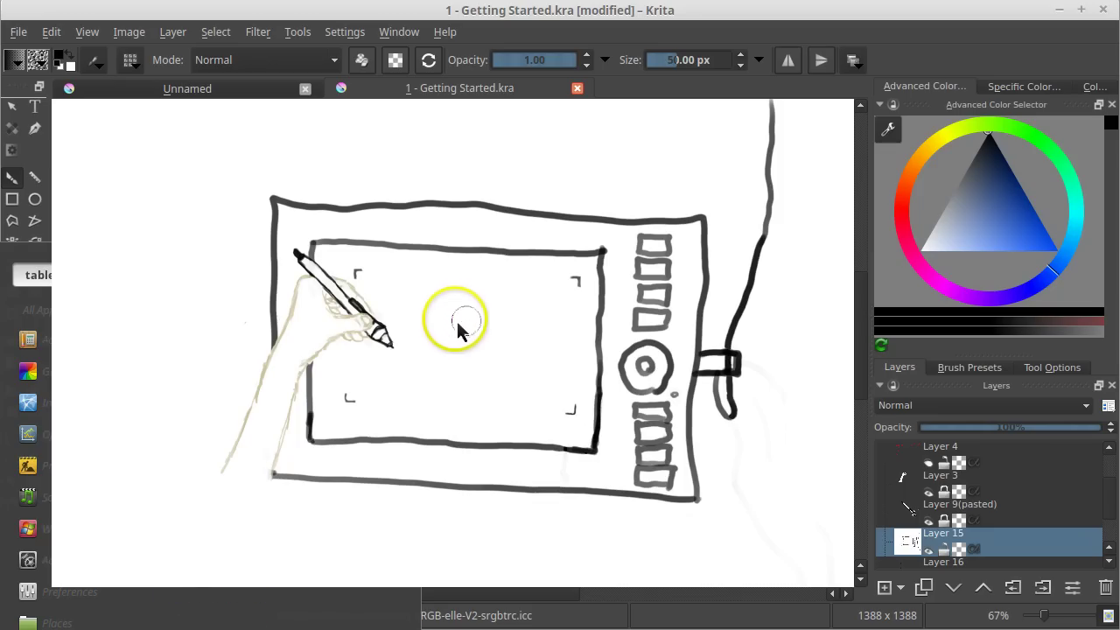
key(Return)
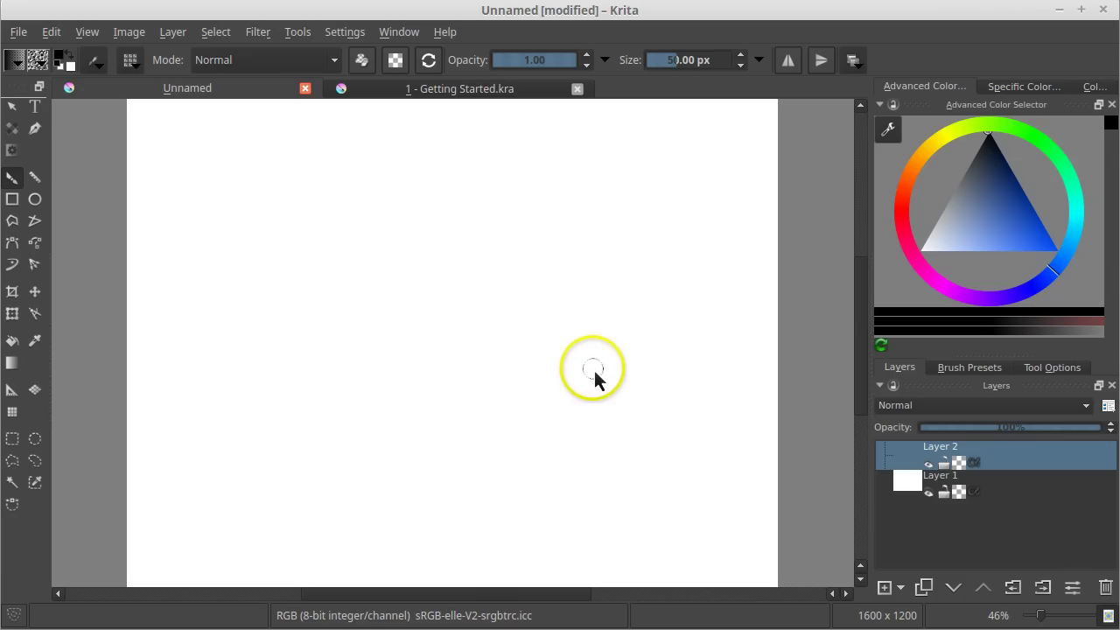
Step: Try magenta, blue and grey painting colours, then reset the colour to black
key(ctrl+shift+z)
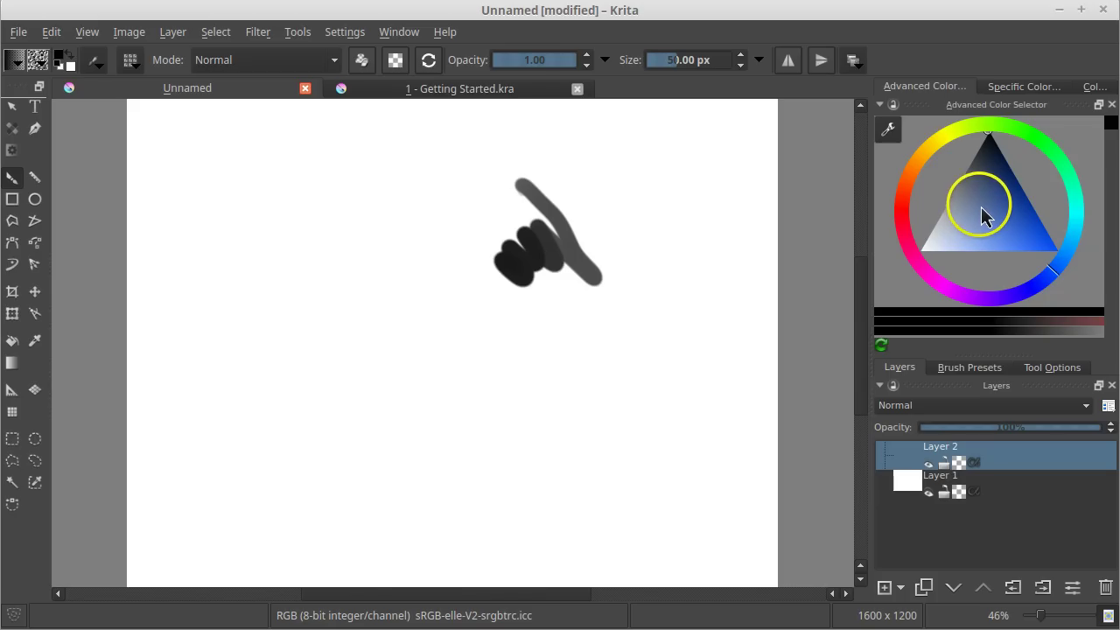
drag(1015, 130, 1017, 255)
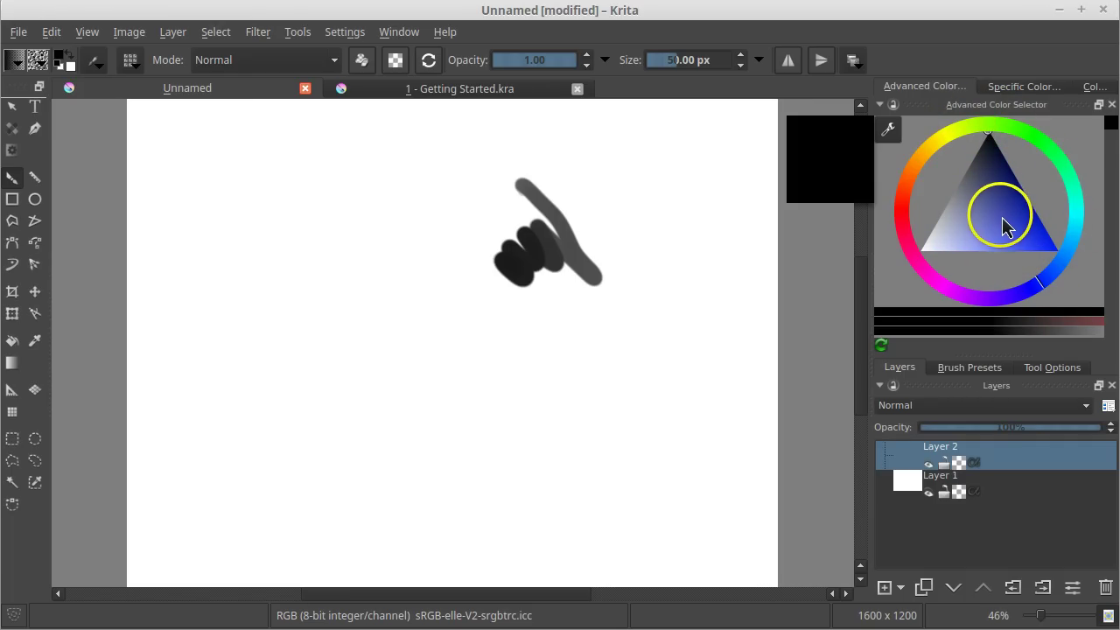
click(969, 194)
click(1000, 214)
mouse_move(1013, 232)
mouse_down()
mouse_move(1046, 244)
mouse_move(956, 196)
mouse_move(1040, 239)
mouse_move(969, 200)
mouse_move(985, 215)
mouse_move(1012, 175)
mouse_move(975, 258)
mouse_move(1008, 212)
mouse_move(1008, 187)
mouse_up()
key(d)
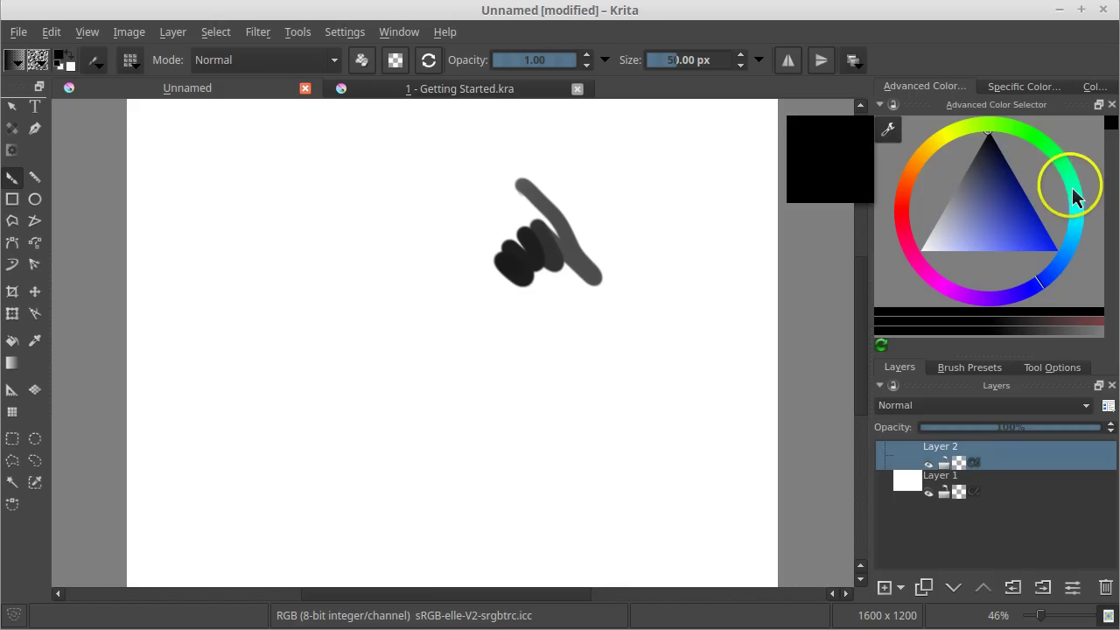
Step: Paint a black stroke and blob, then pick a muted green and paint a green zigzag
drag(1074, 194, 1033, 135)
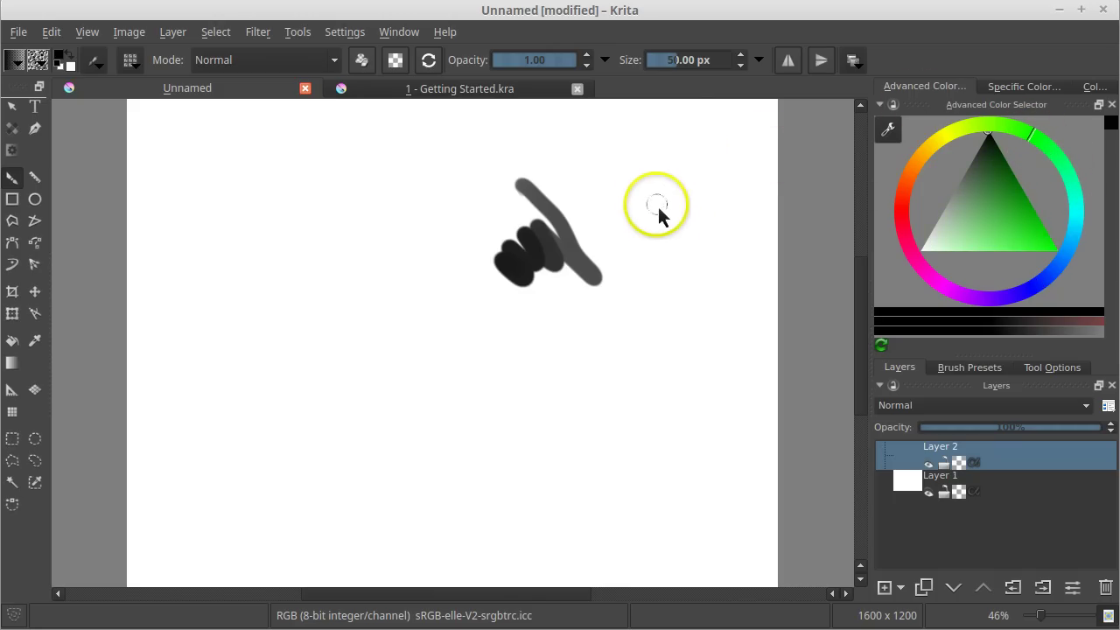
drag(651, 178, 668, 298)
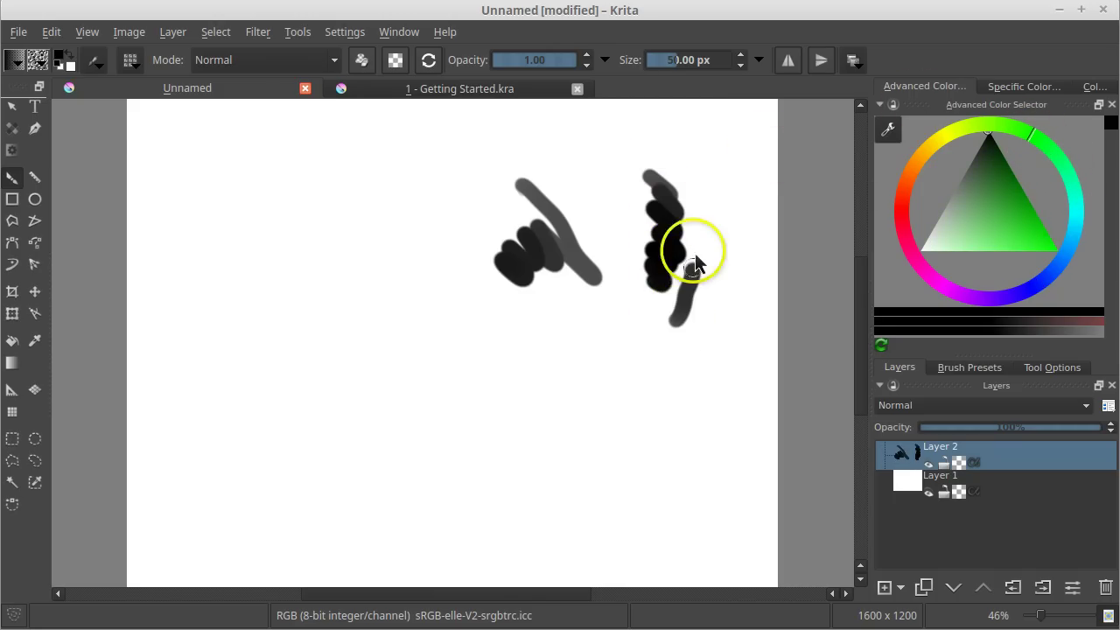
mouse_move(694, 256)
mouse_down()
mouse_move(683, 252)
mouse_move(688, 327)
mouse_move(655, 303)
mouse_move(700, 262)
mouse_up()
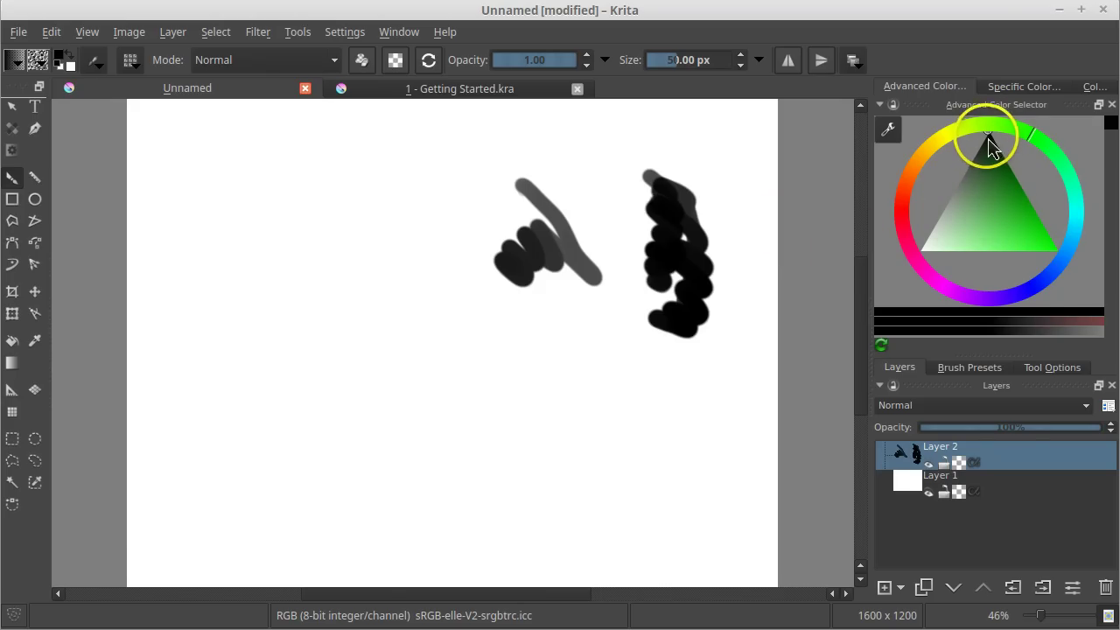
drag(988, 138, 1018, 219)
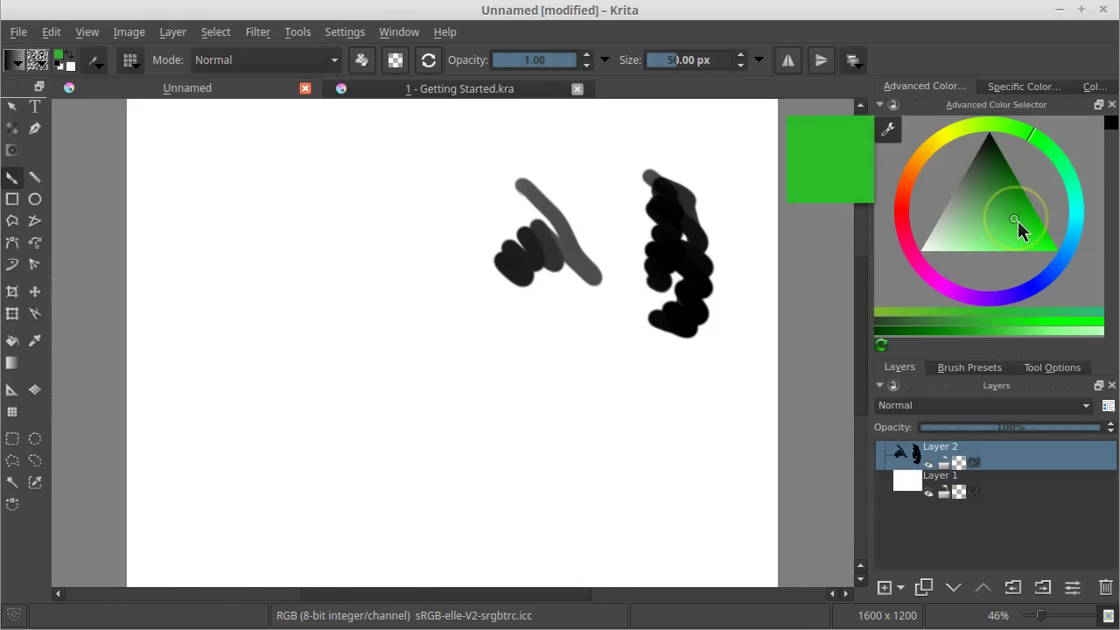
mouse_move(1018, 221)
mouse_down()
mouse_move(982, 207)
mouse_move(997, 156)
mouse_move(1035, 138)
mouse_move(989, 198)
mouse_move(994, 212)
mouse_move(978, 204)
mouse_move(934, 253)
mouse_move(985, 206)
mouse_move(986, 162)
mouse_move(1034, 226)
mouse_move(983, 184)
mouse_move(1049, 252)
mouse_move(997, 200)
mouse_move(1070, 252)
mouse_move(1021, 230)
mouse_up()
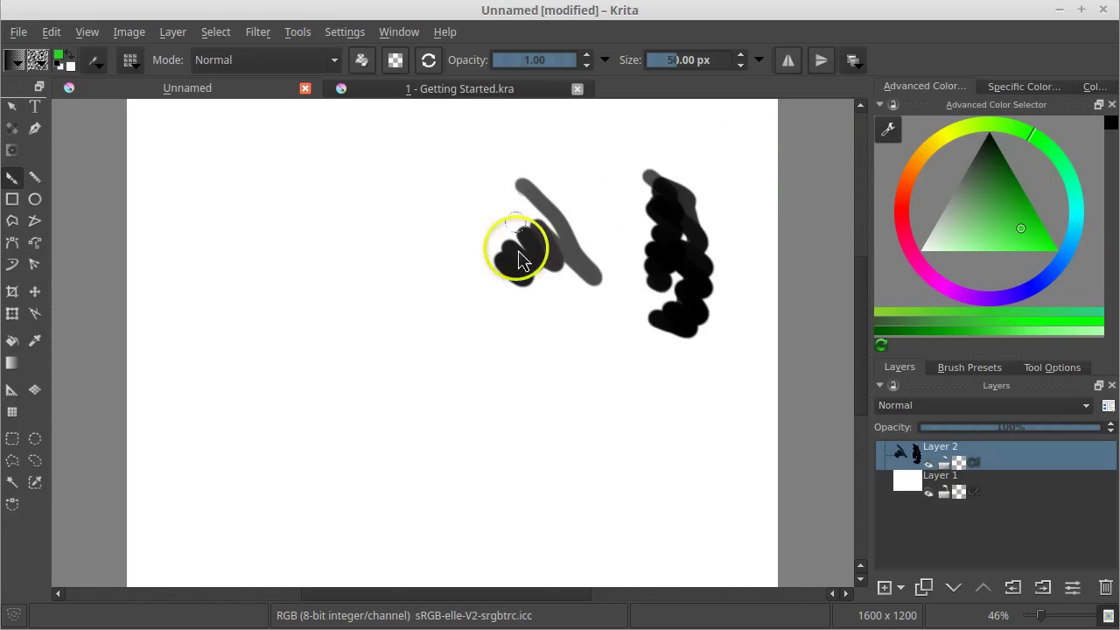
drag(423, 216, 471, 344)
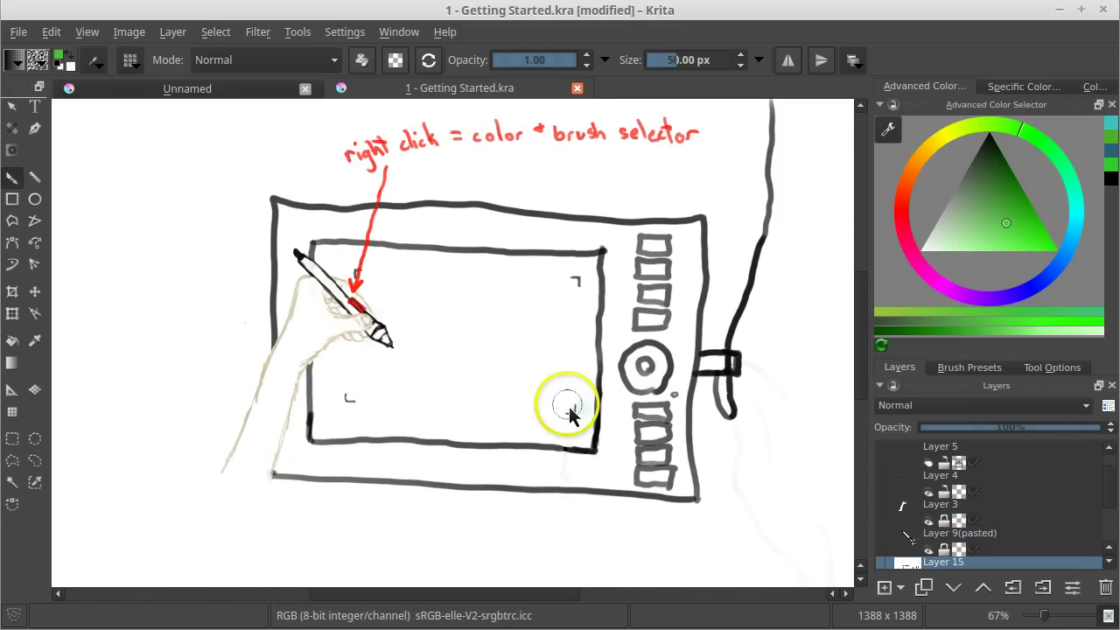
Step: Pick purple from the pop-up palette and paint a purple stroke left of the tablet drawing
right_click(488, 354)
click(497, 357)
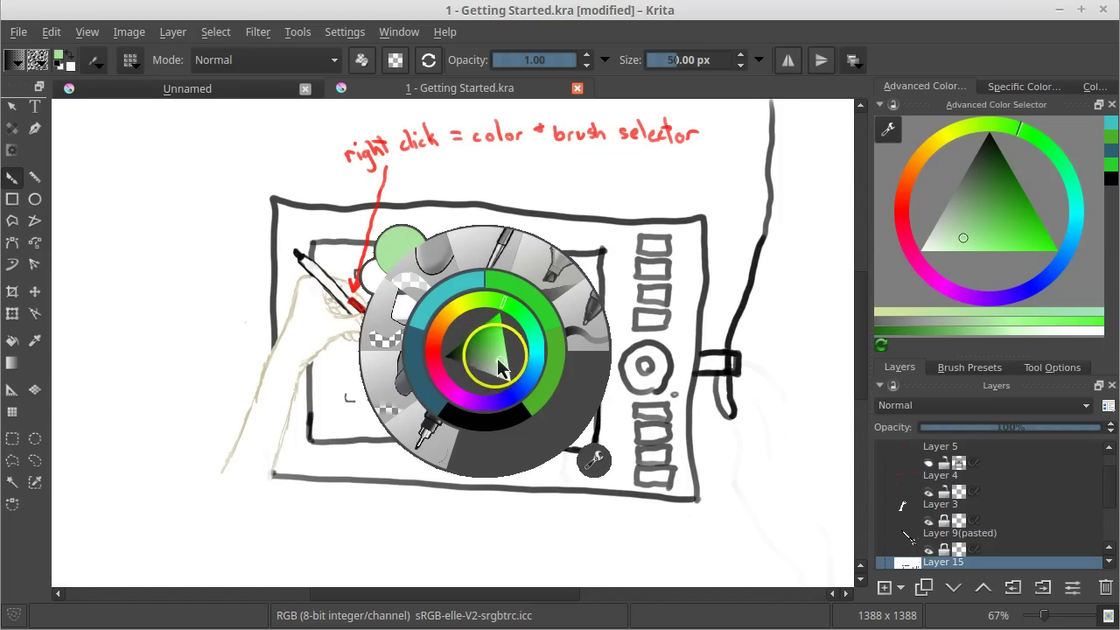
mouse_move(443, 373)
mouse_down()
mouse_move(473, 401)
mouse_move(497, 345)
mouse_up()
click(180, 203)
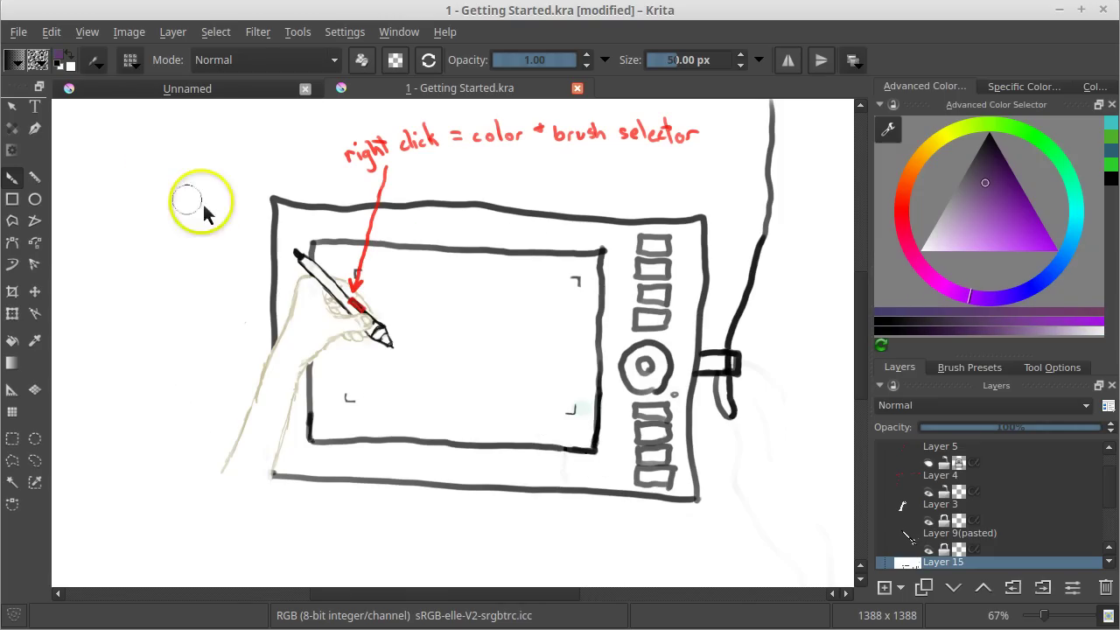
mouse_move(131, 182)
mouse_down()
mouse_move(165, 231)
mouse_move(182, 331)
mouse_up()
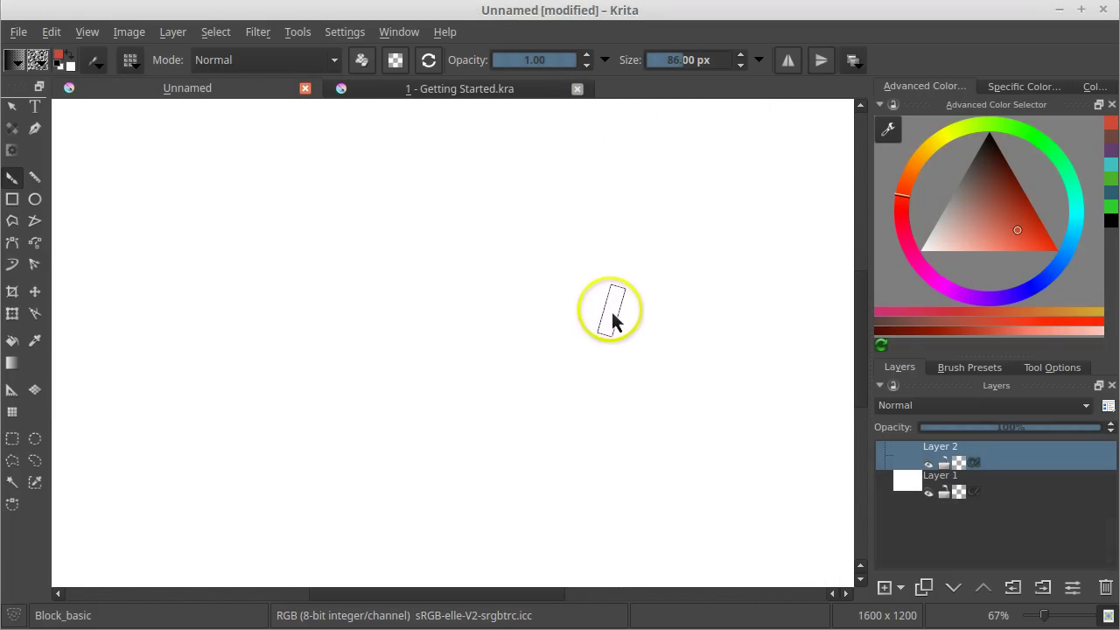
Step: Choose the Block_basic brush from the pop-up palette and paint a broad salmon stroke
right_click(611, 320)
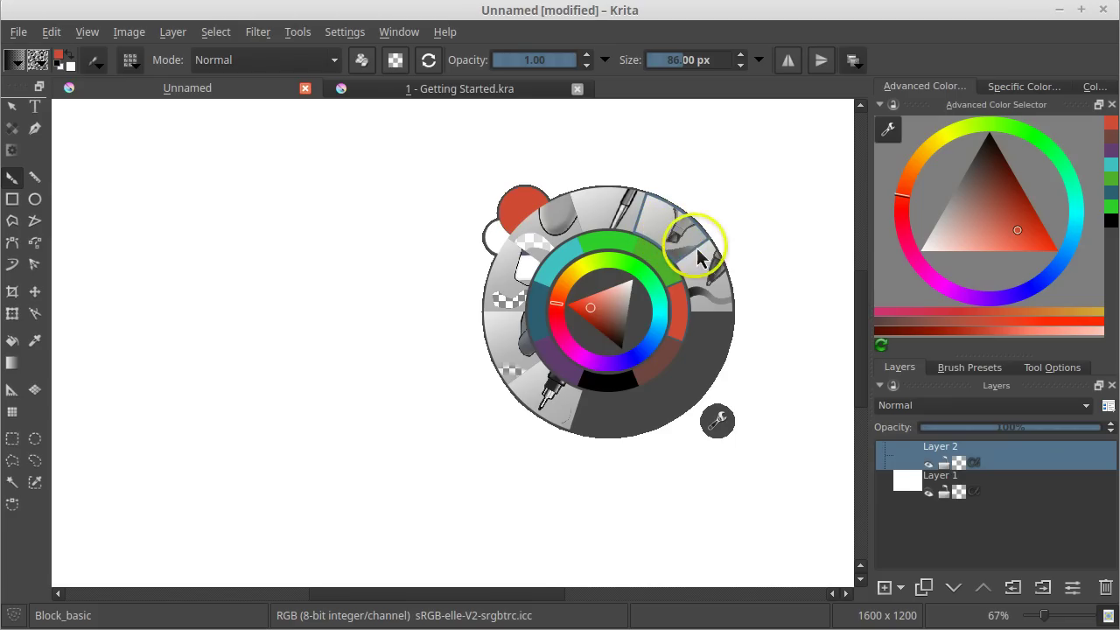
click(667, 238)
mouse_move(644, 206)
mouse_down()
mouse_move(672, 300)
mouse_move(611, 352)
mouse_move(608, 407)
mouse_up()
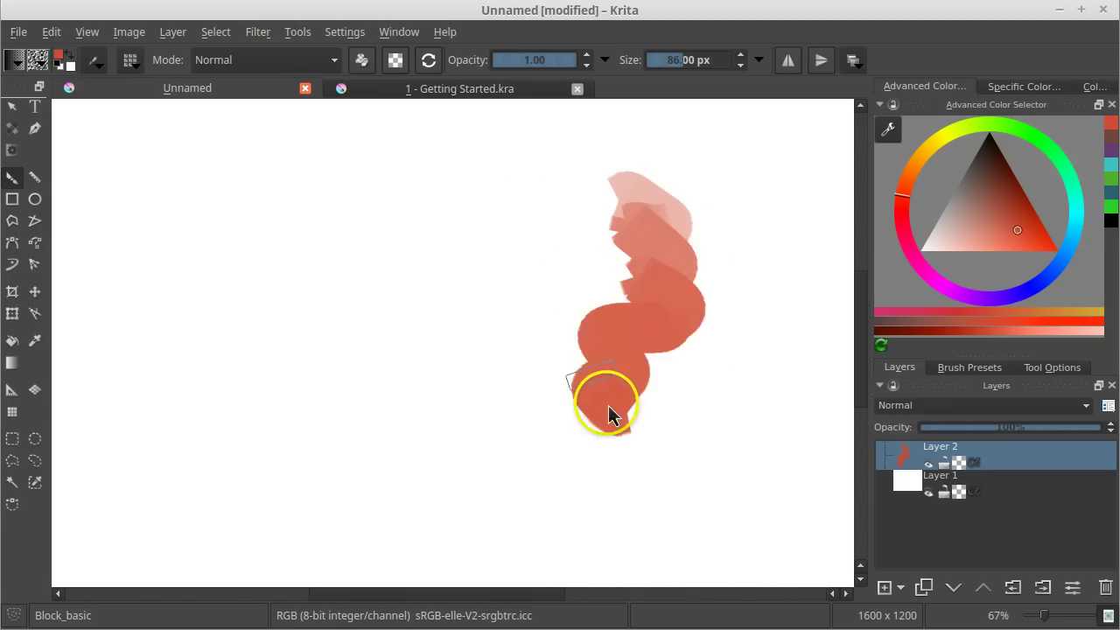
Step: Switch to Basic_tip_default and paint a thin wavy salmon line beside the broad stroke
right_click(583, 338)
click(674, 250)
click(474, 215)
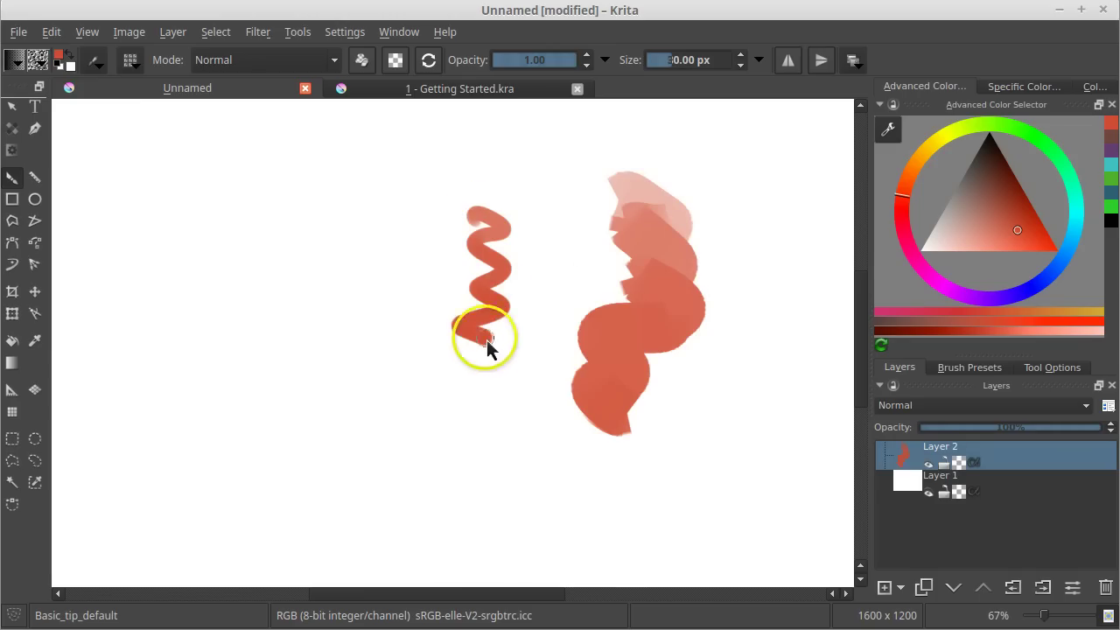
drag(487, 340, 474, 398)
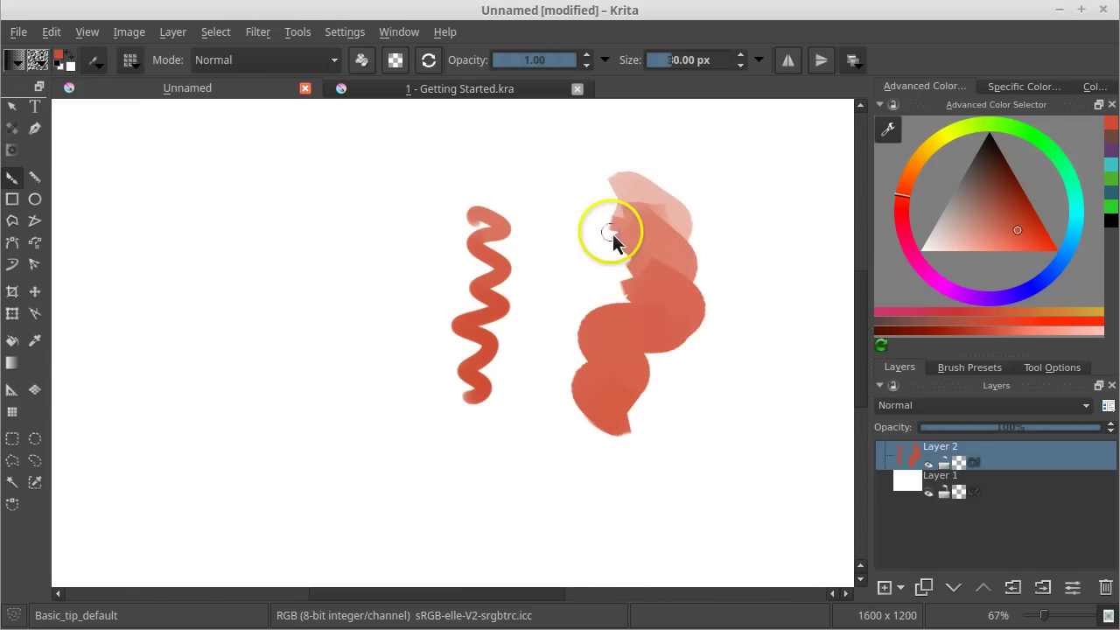
drag(613, 233, 628, 224)
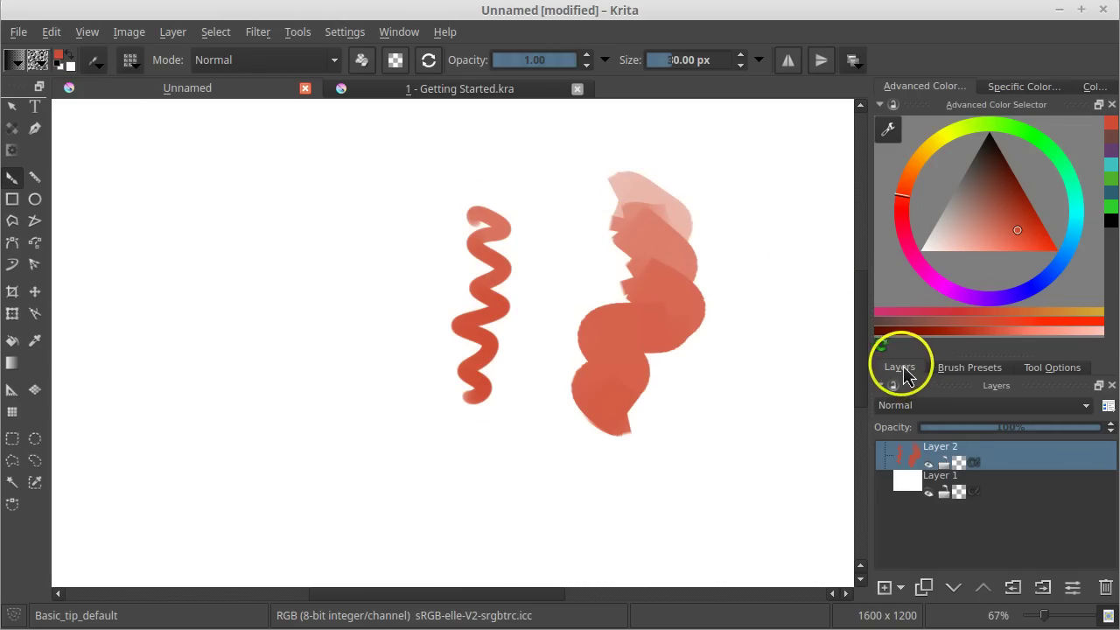
Step: Test the Bristle_Large and Block_tilt brushes with red strokes, then undo them
click(953, 372)
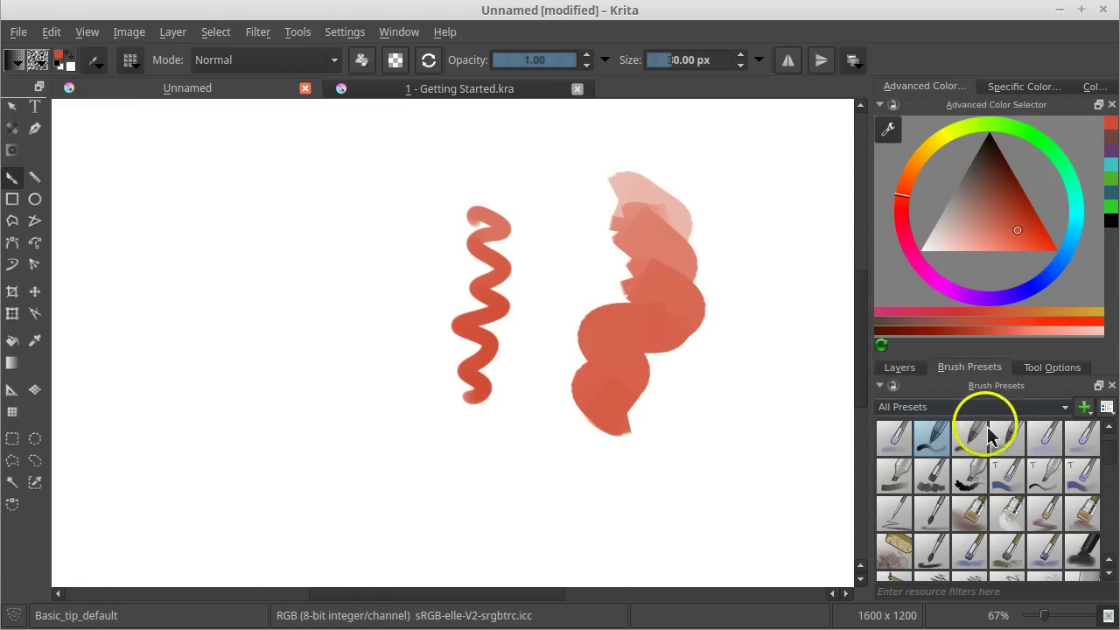
click(969, 513)
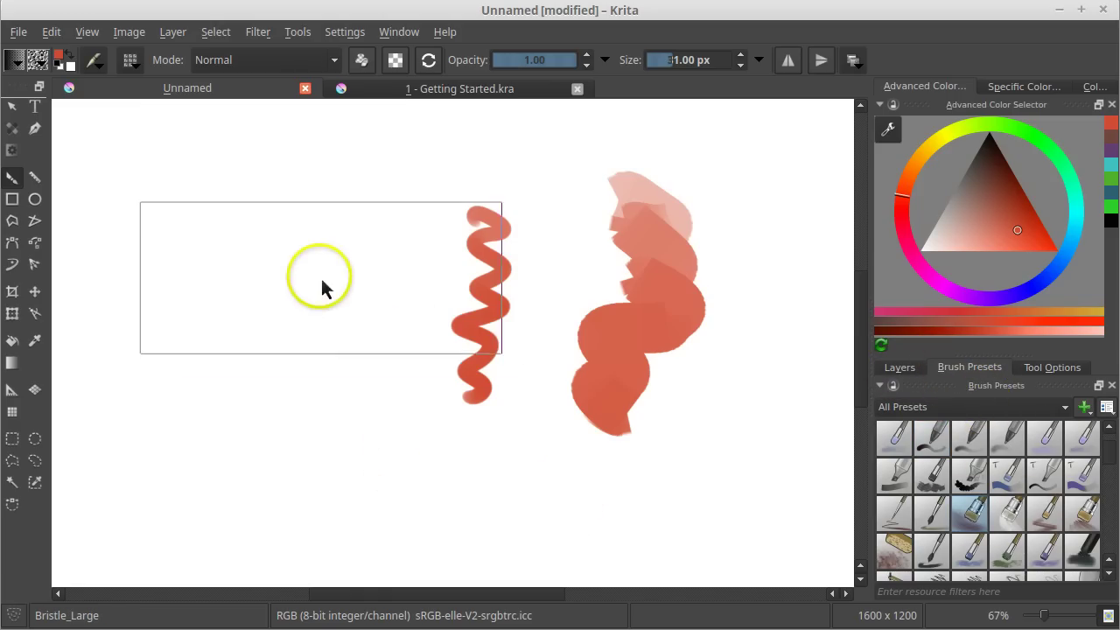
mouse_move(323, 288)
mouse_down()
mouse_move(368, 316)
mouse_move(352, 346)
mouse_move(325, 315)
mouse_up()
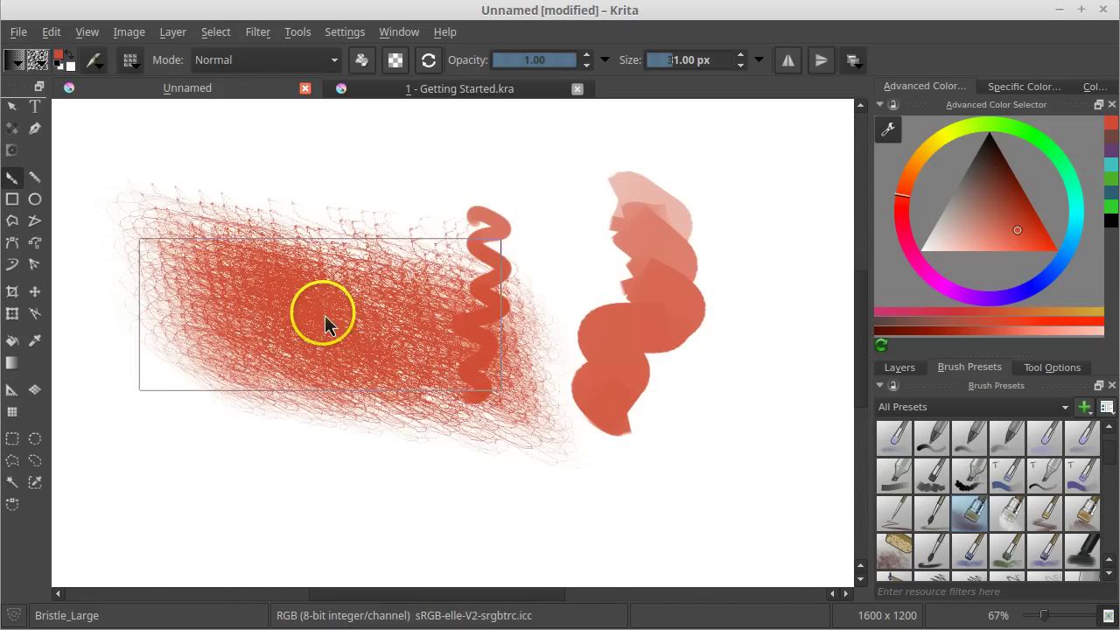
click(1044, 475)
drag(744, 326, 711, 500)
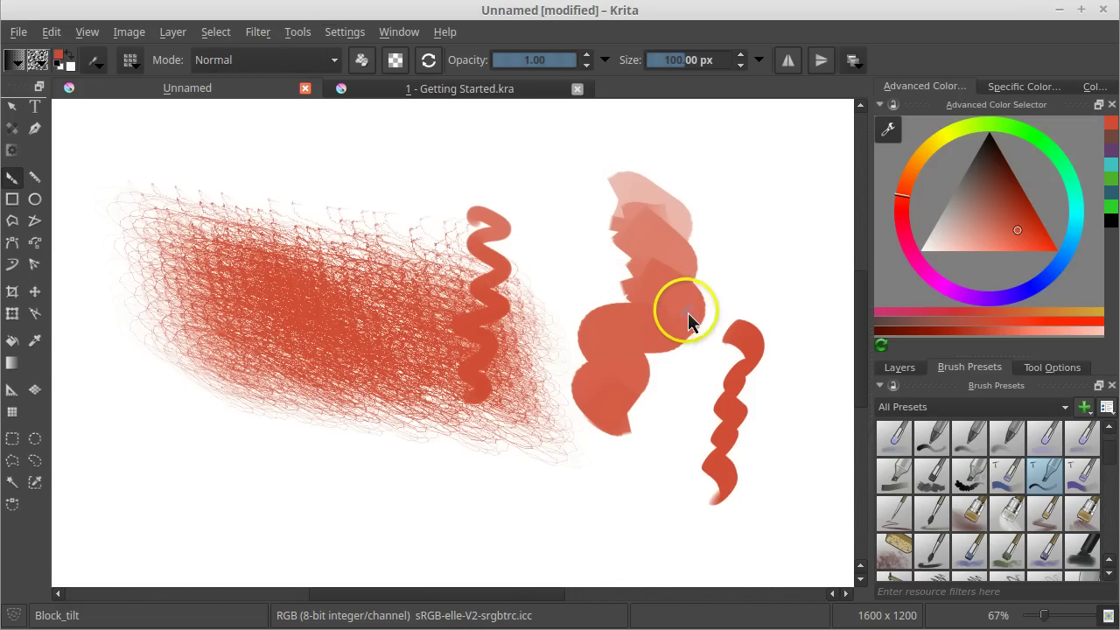
key(ctrl+z)
key(ctrl+z)
key(ctrl+z)
key(ctrl+z)
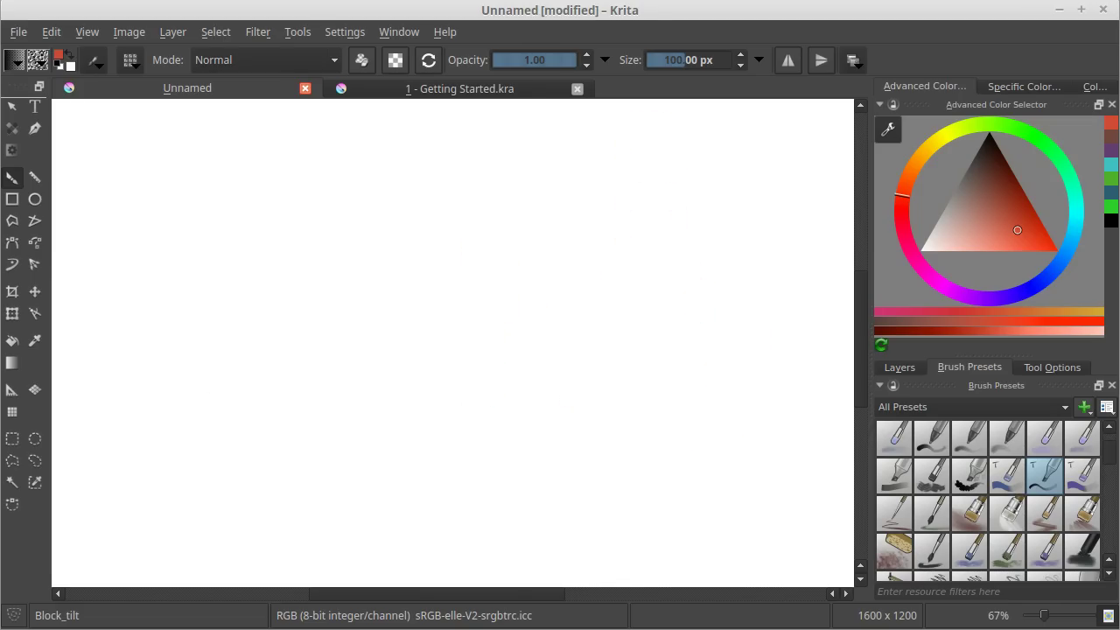
Step: Resize the Block_tilt brush to about 41 px and letter '[ = smaller' and '] = larger' in red
drag(688, 68, 661, 70)
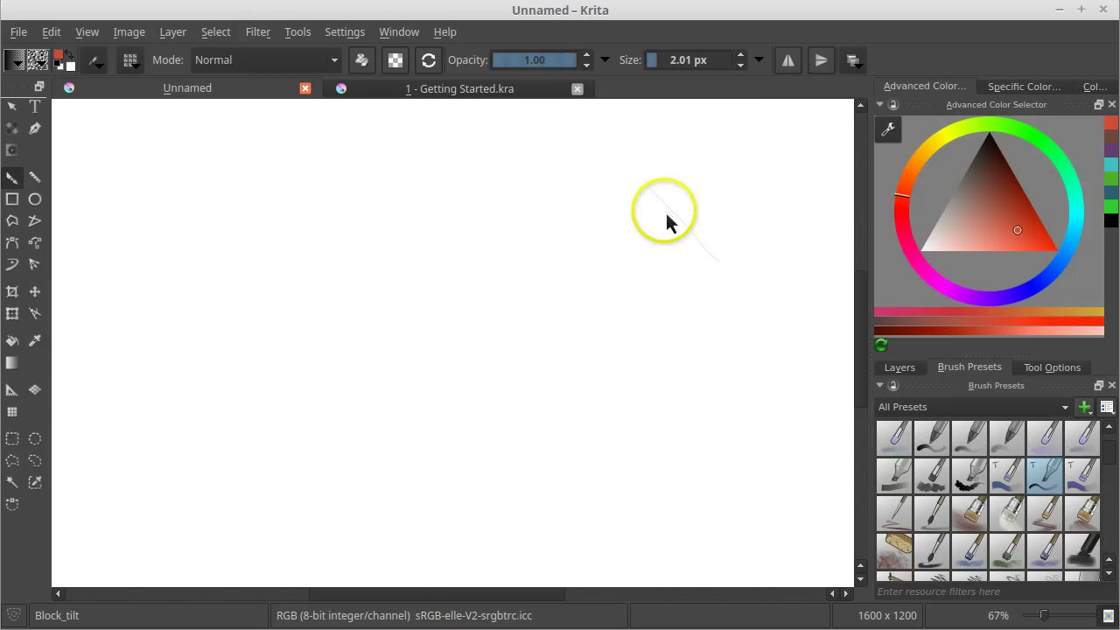
click(663, 58)
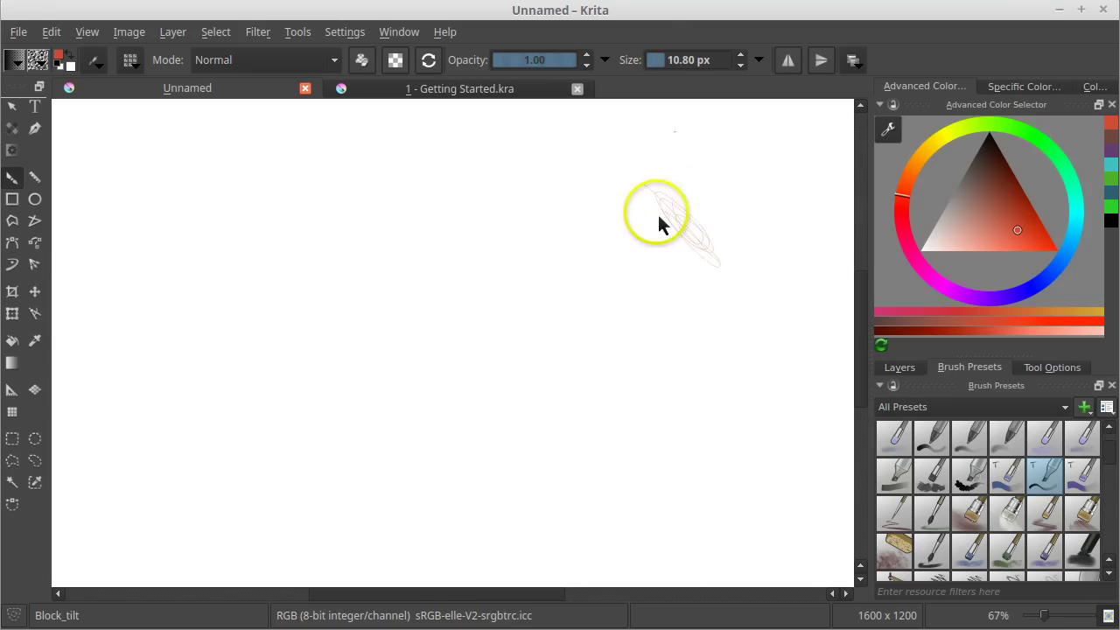
click(672, 58)
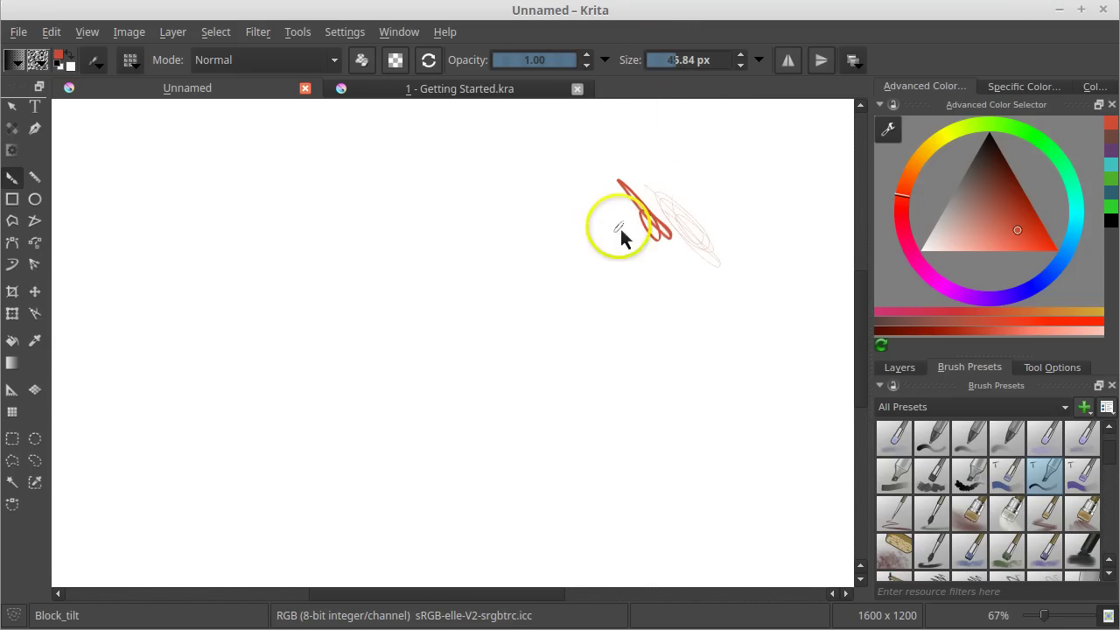
mouse_move(599, 219)
mouse_down()
mouse_move(593, 238)
mouse_move(623, 233)
mouse_up()
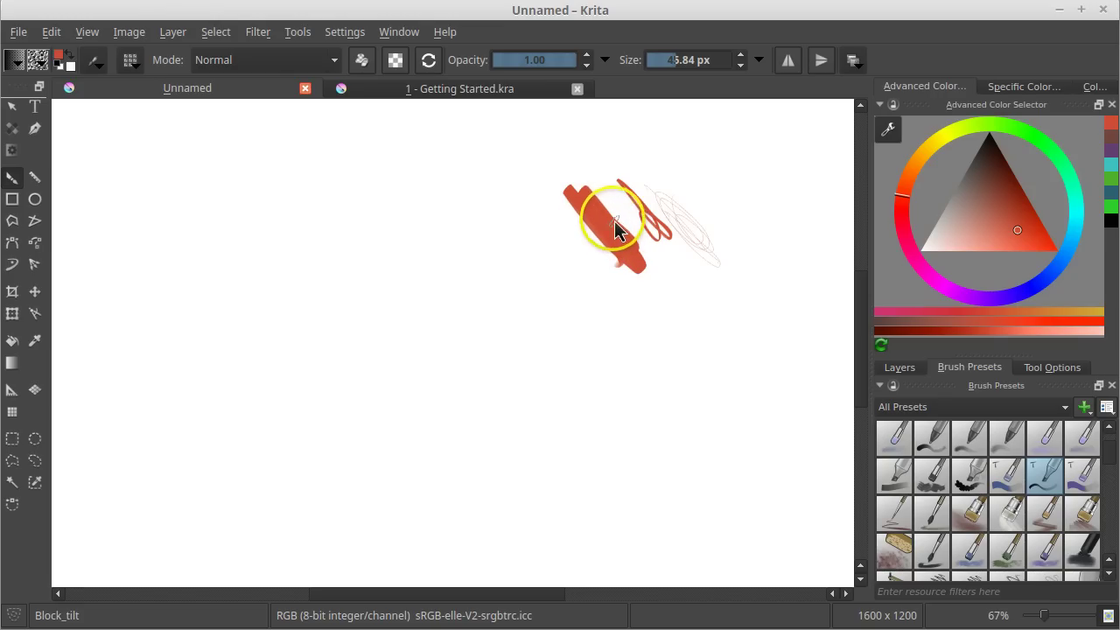
key(bracketleft)
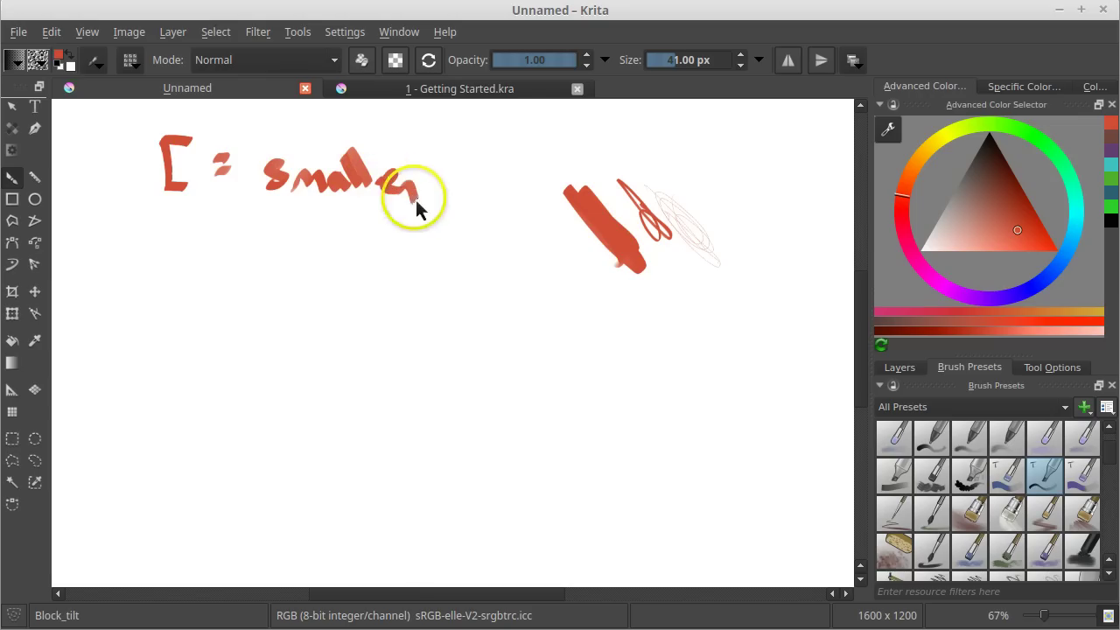
mouse_move(180, 244)
mouse_down()
mouse_move(180, 293)
mouse_move(155, 290)
mouse_up()
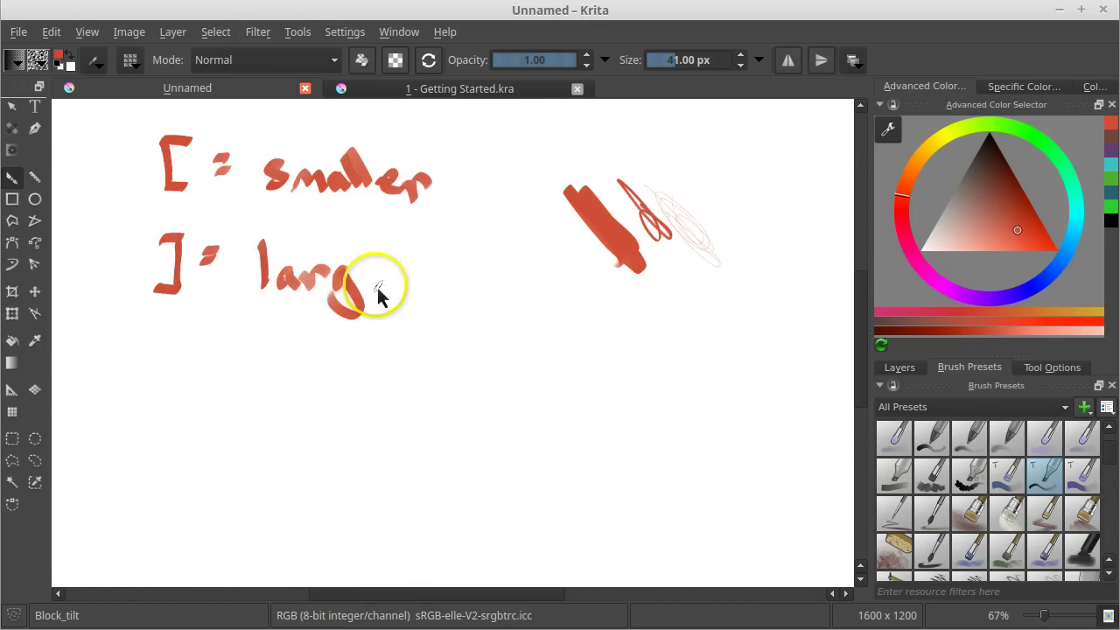
drag(377, 287, 418, 280)
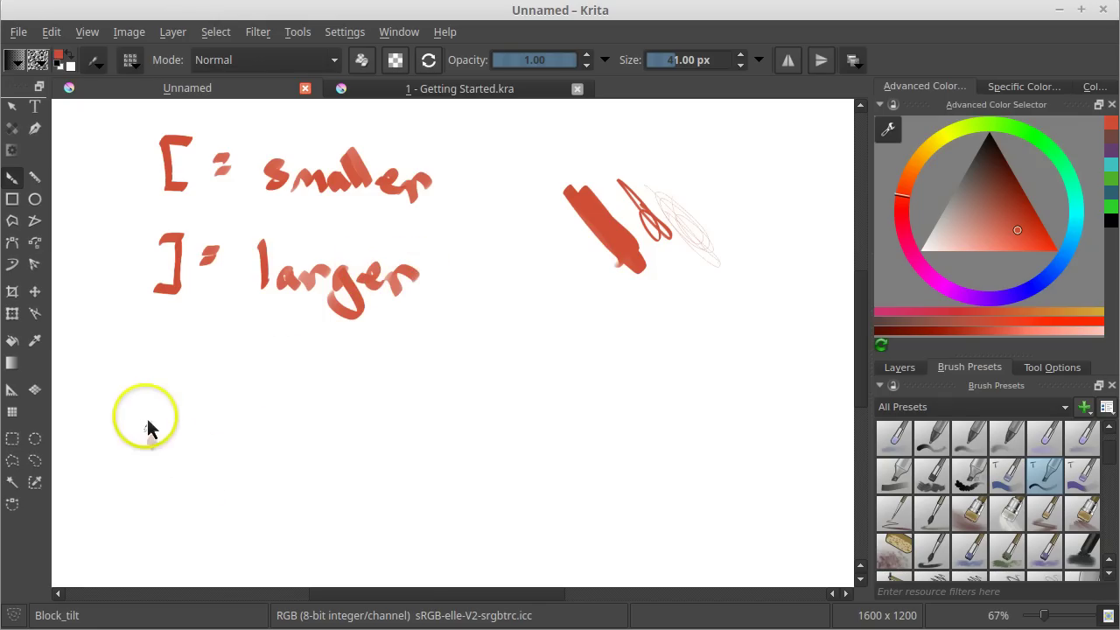
Step: Paint a row of seven red diagonal strokes below the larger note, each wider than the last
drag(145, 411, 175, 504)
key(bracketright)
drag(179, 405, 216, 494)
key(bracketright)
drag(224, 390, 263, 478)
key(bracketright)
drag(286, 393, 332, 491)
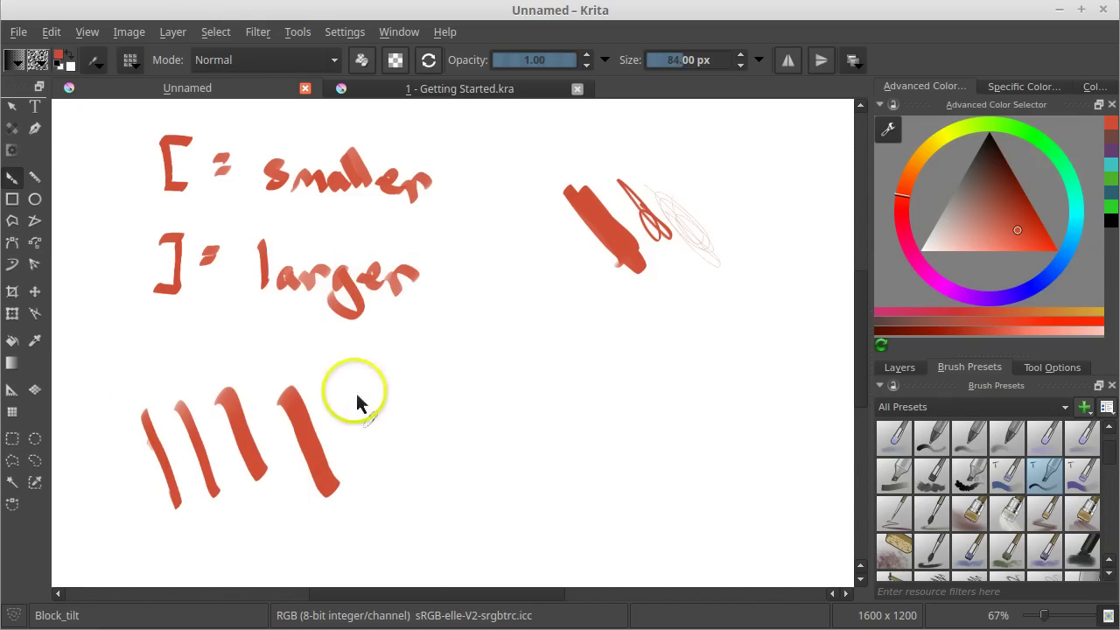
key(bracketright)
drag(348, 385, 401, 497)
key(bracketright)
drag(499, 372, 565, 486)
key(bracketright)
drag(564, 332, 655, 493)
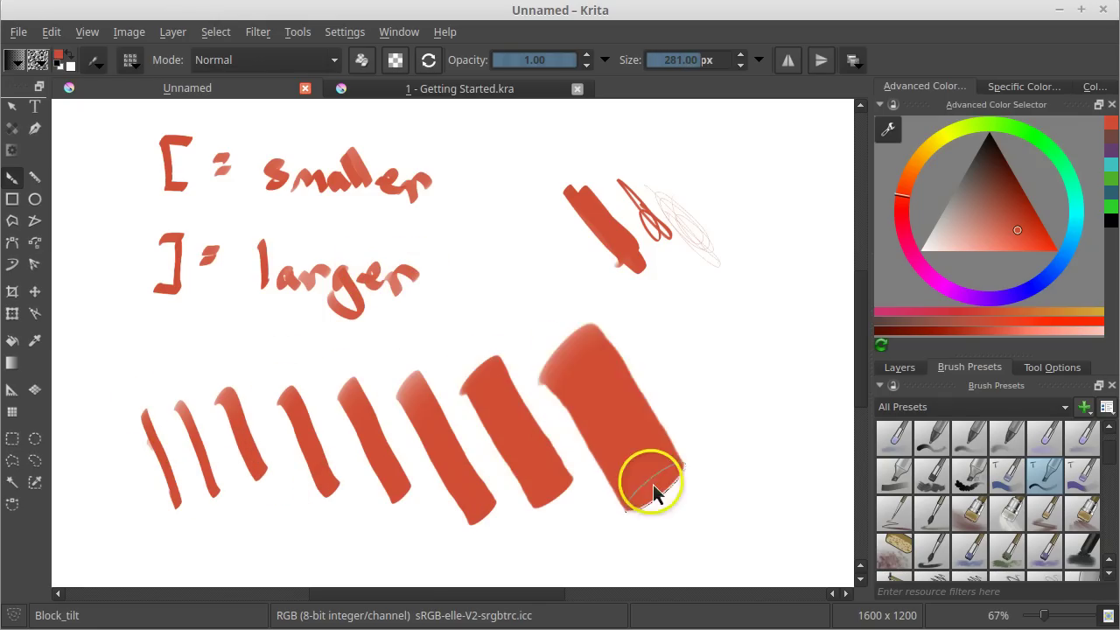
Step: Undo the test row and paint red diamonds beneath the larger note with a smaller brush
key(ctrl+z)
key(ctrl+z)
key(ctrl+z)
key(ctrl+z)
key(ctrl+z)
key(ctrl+z)
key(ctrl+z)
key(ctrl+z)
key(bracketright)
key(ctrl+z)
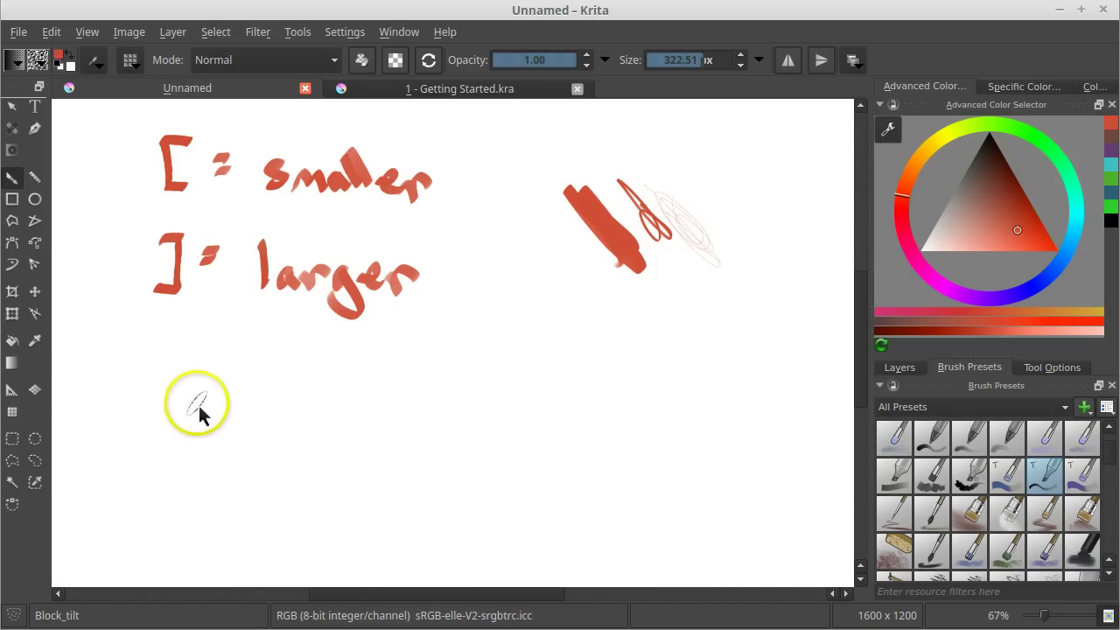
mouse_move(191, 421)
mouse_down()
mouse_move(170, 379)
mouse_move(183, 410)
mouse_up()
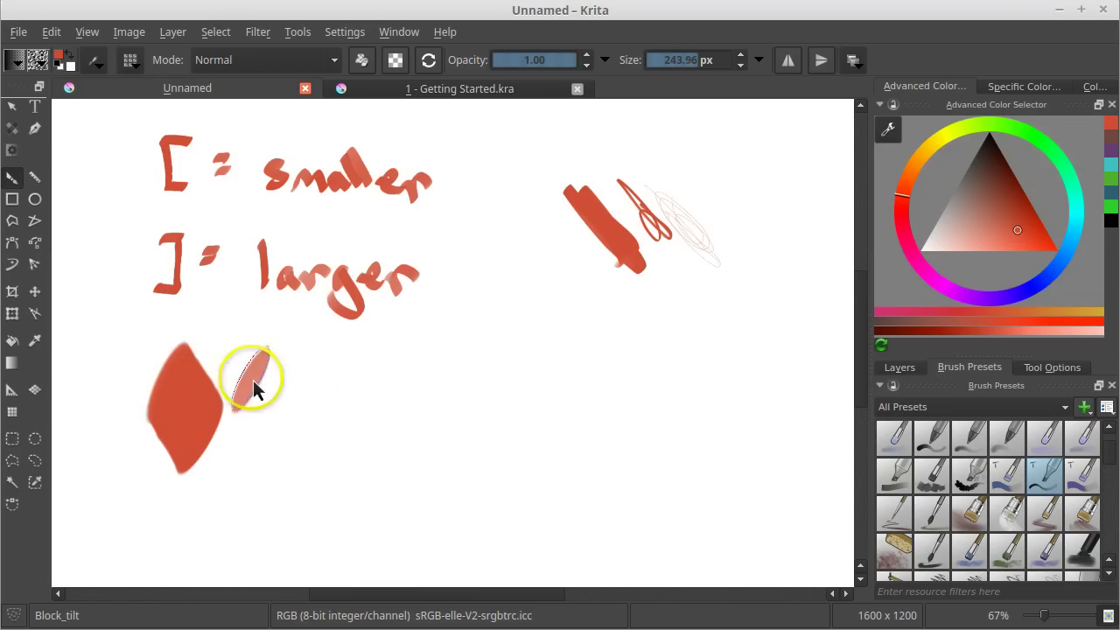
mouse_move(253, 389)
mouse_down()
mouse_move(285, 431)
mouse_move(357, 442)
mouse_up()
key(bracketleft)
key(bracketleft)
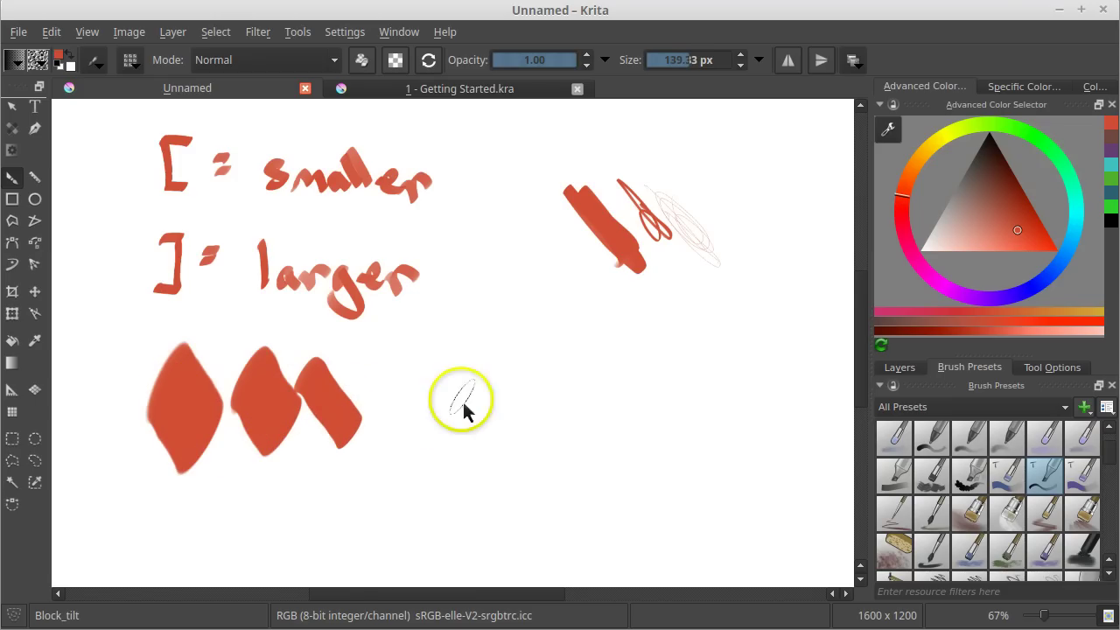
Step: Add four diagonal strokes right of the diamonds, widening the brush toward the row's end
drag(402, 387, 437, 445)
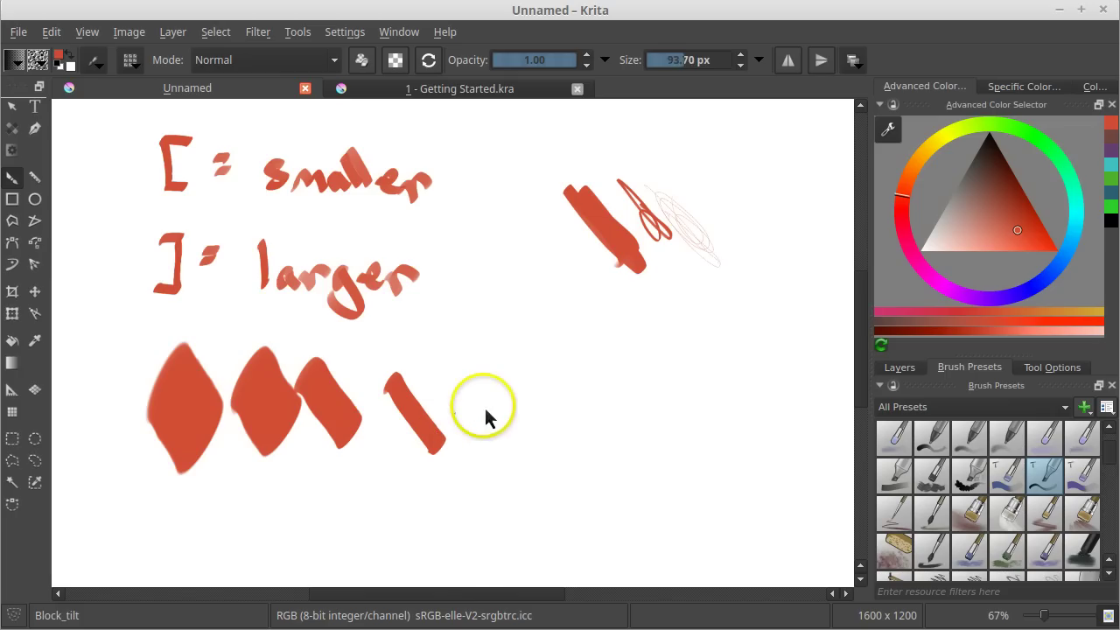
key(bracketright)
key(bracketright)
drag(479, 368, 537, 418)
drag(539, 357, 608, 428)
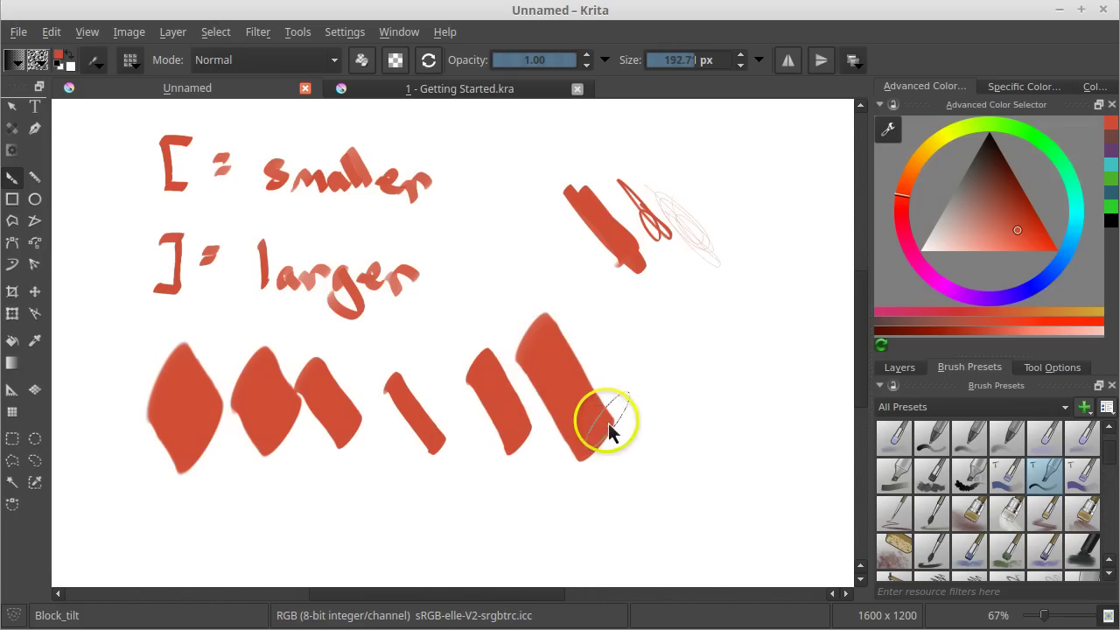
key(bracketright)
drag(652, 337, 702, 447)
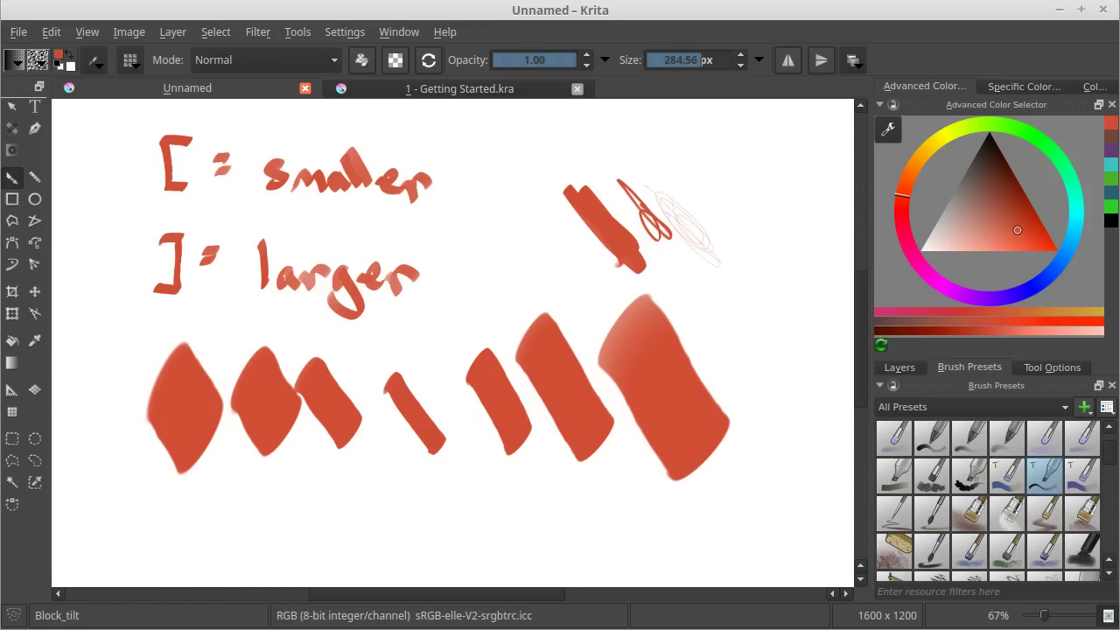
Step: Erase the large right-hand test strokes using an eraser enlarged to about 128 px
key(e)
mouse_move(691, 371)
mouse_down()
mouse_move(660, 349)
mouse_move(710, 384)
mouse_move(619, 294)
mouse_move(561, 212)
mouse_move(615, 240)
mouse_up()
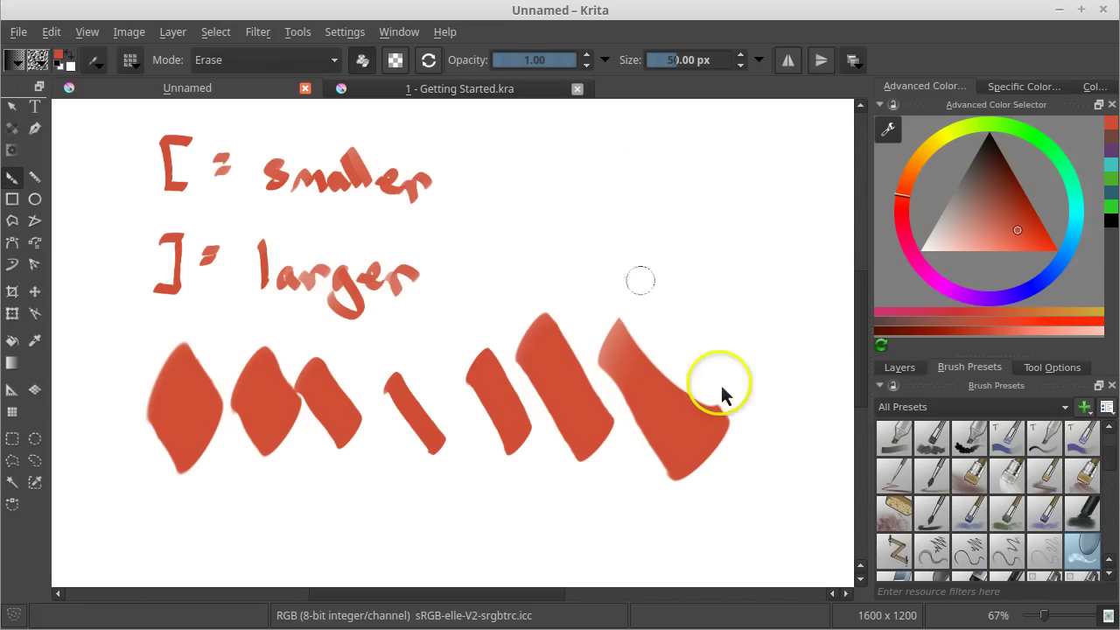
mouse_move(641, 280)
mouse_down()
mouse_move(707, 482)
mouse_move(600, 382)
mouse_up()
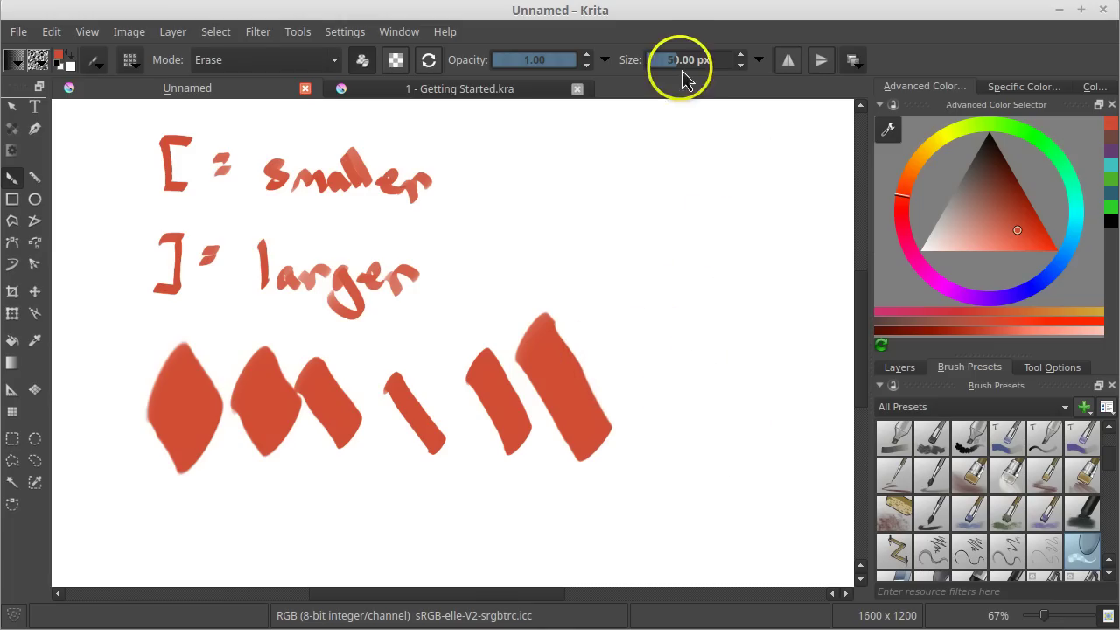
mouse_move(684, 72)
mouse_down()
mouse_move(676, 62)
mouse_move(691, 68)
mouse_move(688, 55)
mouse_move(695, 81)
mouse_move(681, 109)
mouse_up()
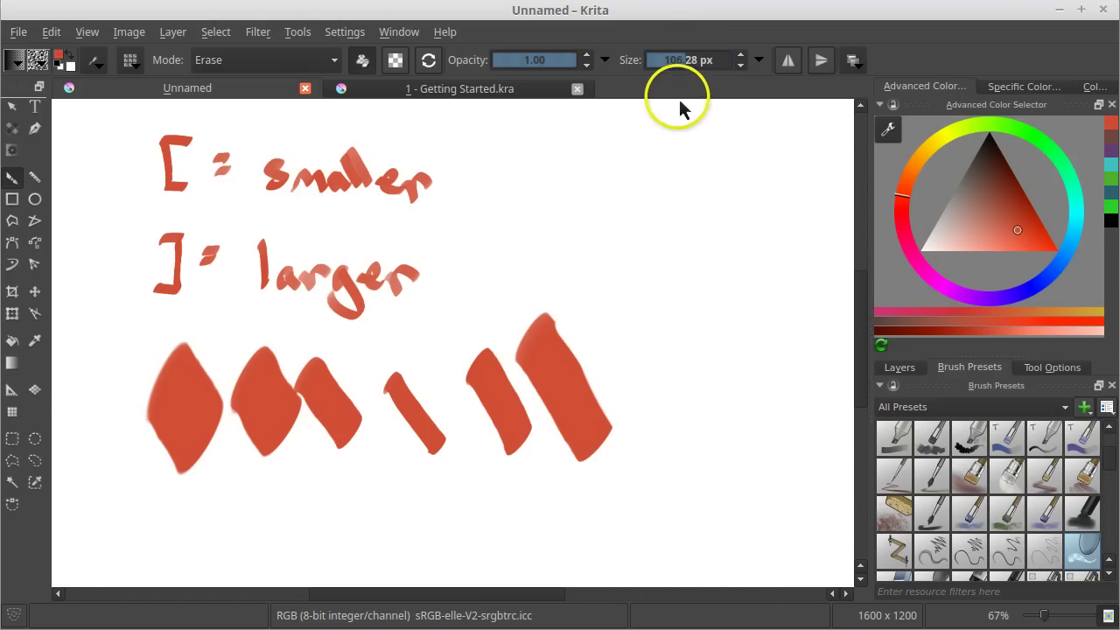
mouse_move(595, 425)
mouse_down()
mouse_move(575, 354)
mouse_move(603, 444)
mouse_move(554, 390)
mouse_up()
drag(639, 416, 675, 425)
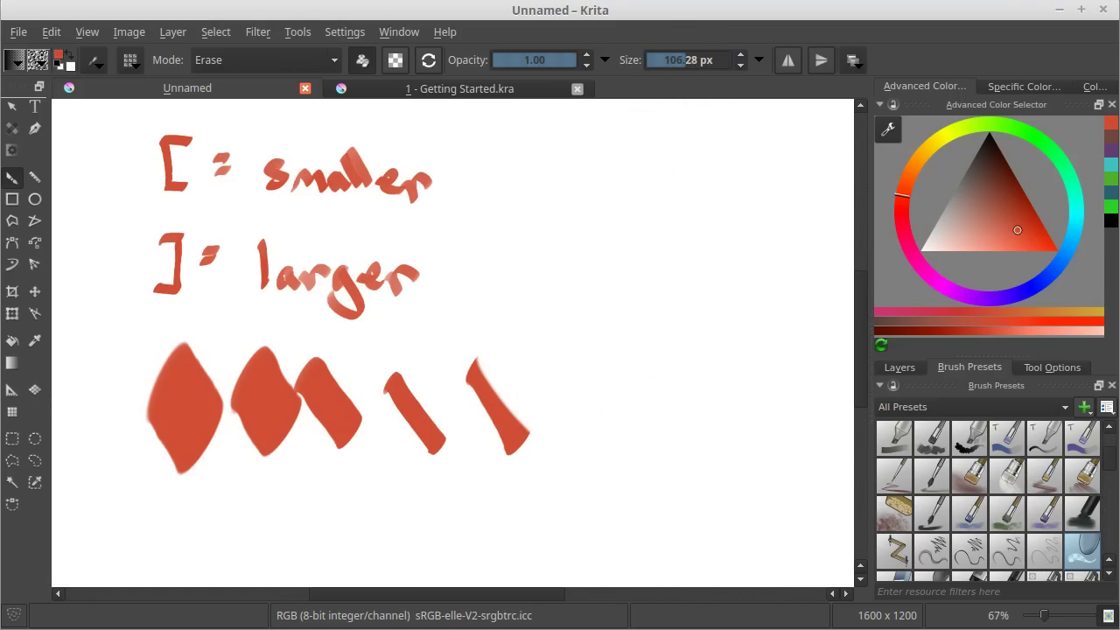
Step: Paint large red Block_tilt blocks on the right side of the canvas
key(slash)
mouse_move(680, 337)
mouse_down()
mouse_move(640, 278)
mouse_move(655, 422)
mouse_move(695, 297)
mouse_move(652, 193)
mouse_move(592, 307)
mouse_move(567, 193)
mouse_up()
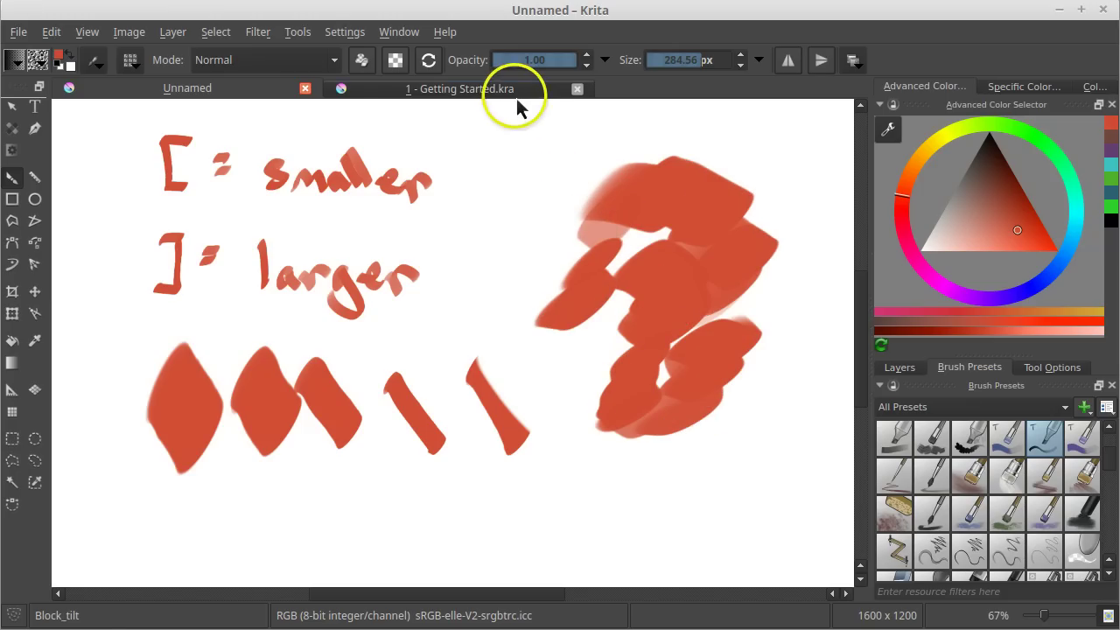
mouse_move(717, 308)
mouse_down()
mouse_move(723, 353)
mouse_move(695, 333)
mouse_move(712, 350)
mouse_move(697, 346)
mouse_up()
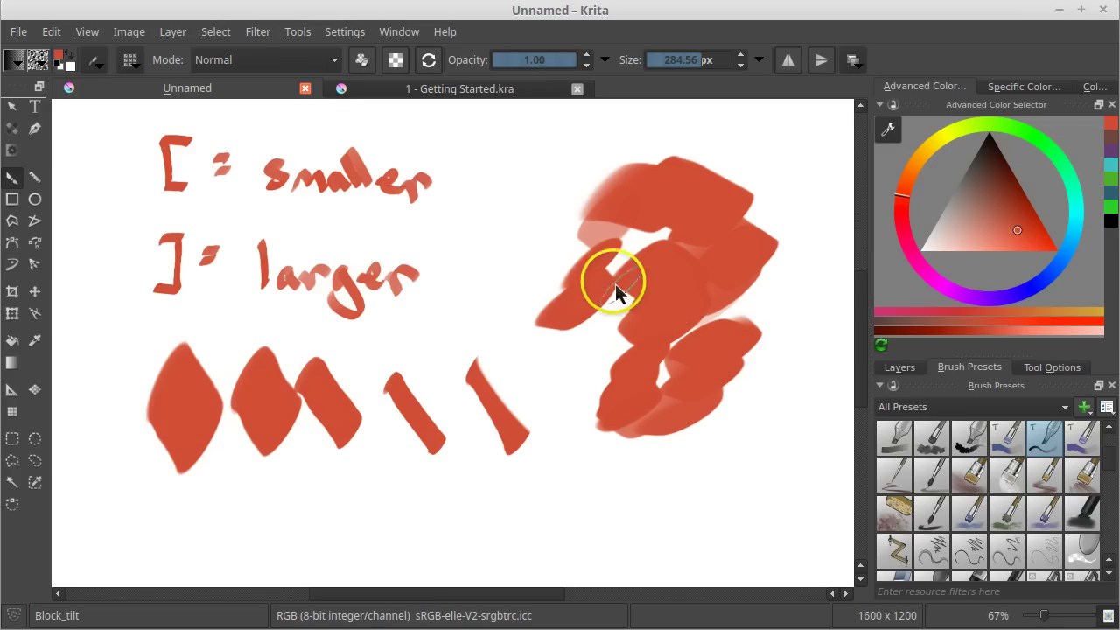
mouse_move(615, 289)
mouse_down()
mouse_move(549, 273)
mouse_move(559, 253)
mouse_move(577, 280)
mouse_up()
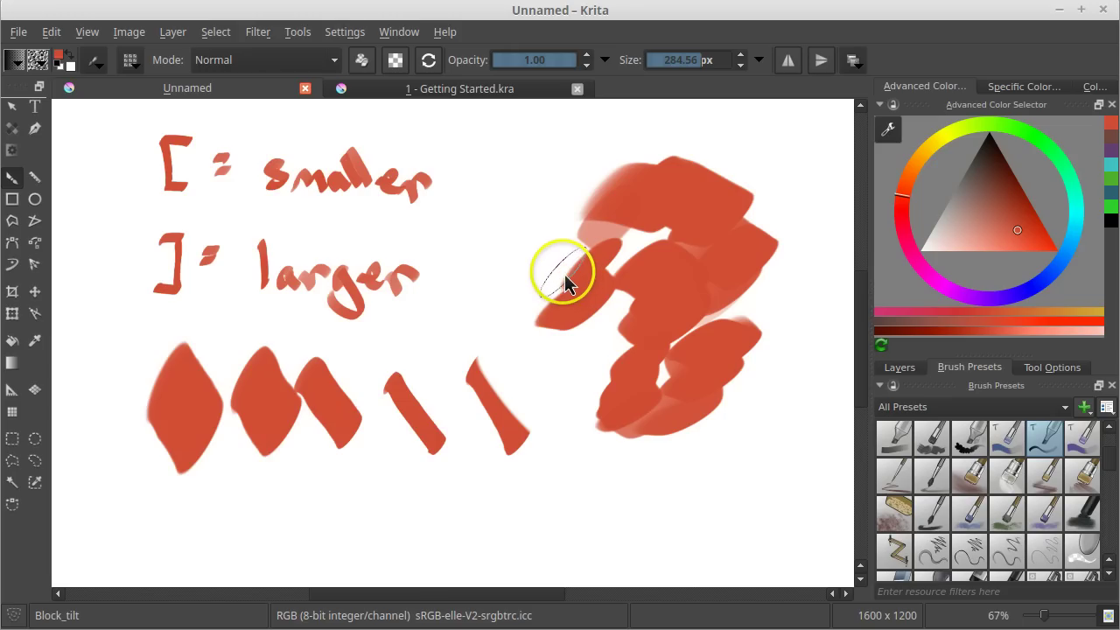
Step: Erase the big red blocks and paint a large red zig-zag right of the notes
key(e)
mouse_move(575, 280)
mouse_down()
mouse_move(604, 296)
mouse_move(591, 325)
mouse_move(555, 212)
mouse_move(644, 262)
mouse_move(611, 179)
mouse_move(732, 223)
mouse_move(741, 297)
mouse_move(682, 267)
mouse_move(619, 407)
mouse_move(691, 394)
mouse_move(614, 392)
mouse_move(567, 463)
mouse_move(453, 378)
mouse_move(400, 483)
mouse_move(384, 423)
mouse_move(450, 421)
mouse_move(261, 419)
mouse_move(229, 357)
mouse_move(319, 364)
mouse_move(194, 460)
mouse_move(206, 482)
mouse_move(137, 407)
mouse_move(260, 391)
mouse_up()
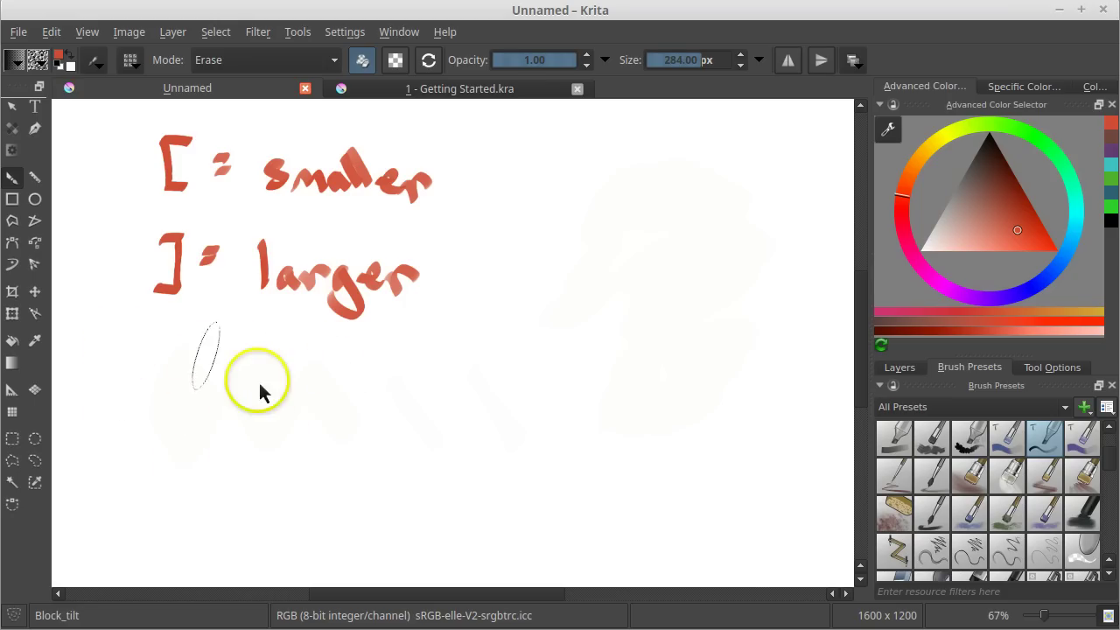
key(e)
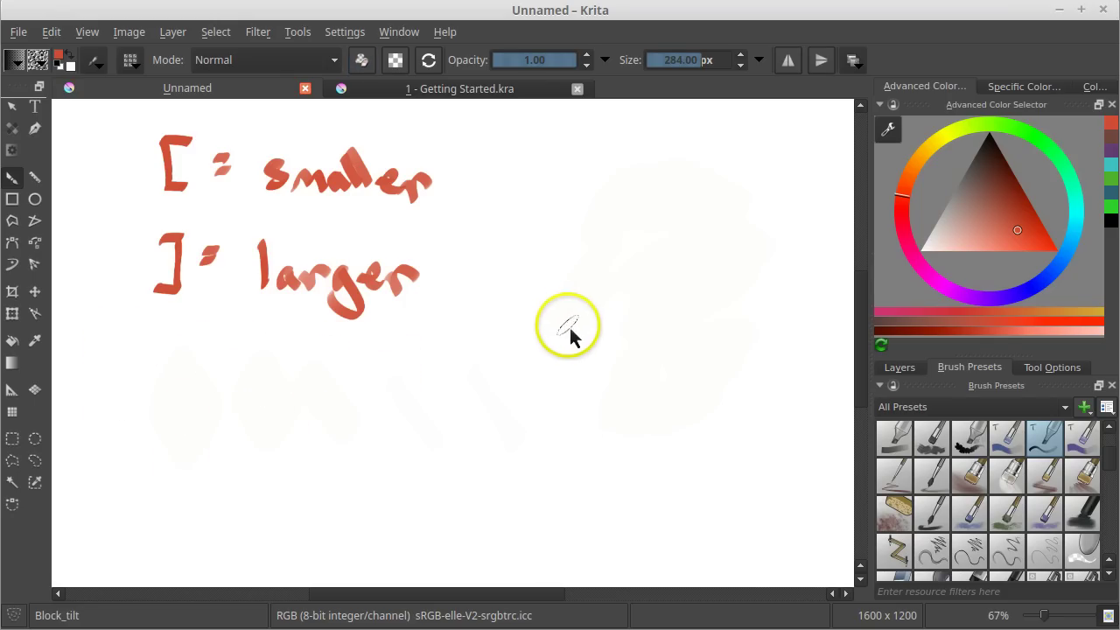
mouse_move(550, 267)
mouse_down()
mouse_move(610, 334)
mouse_move(547, 430)
mouse_move(655, 429)
mouse_move(683, 323)
mouse_move(718, 382)
mouse_move(669, 464)
mouse_up()
Step: Paint a short red dash below the notes with Basic_circle at 35 px, then check the full canvas
key(slash)
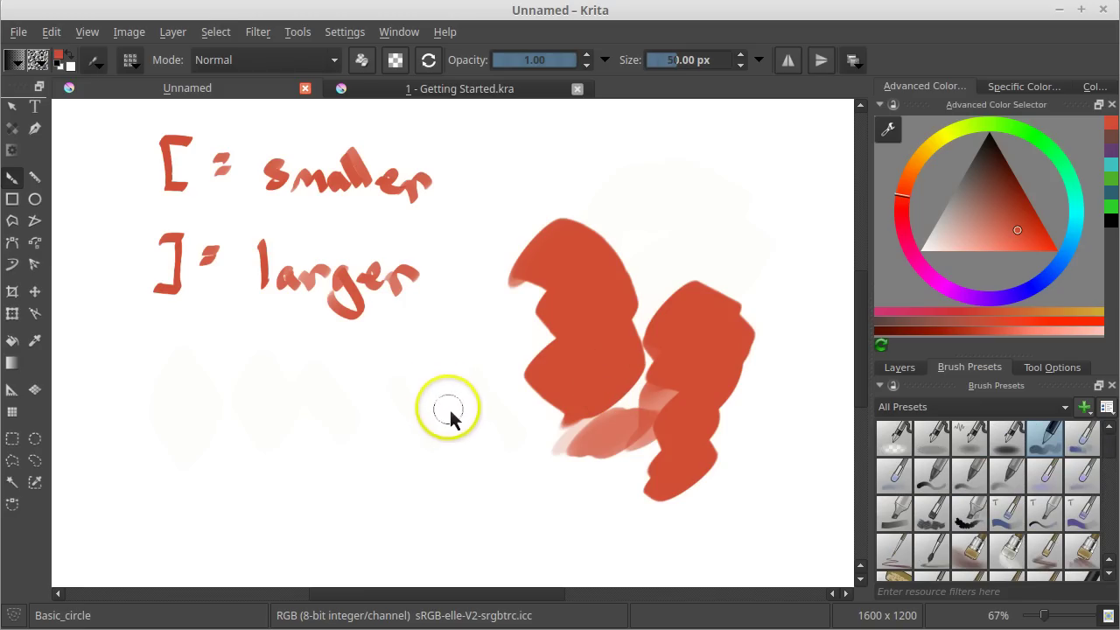
key(bracketleft)
key(bracketleft)
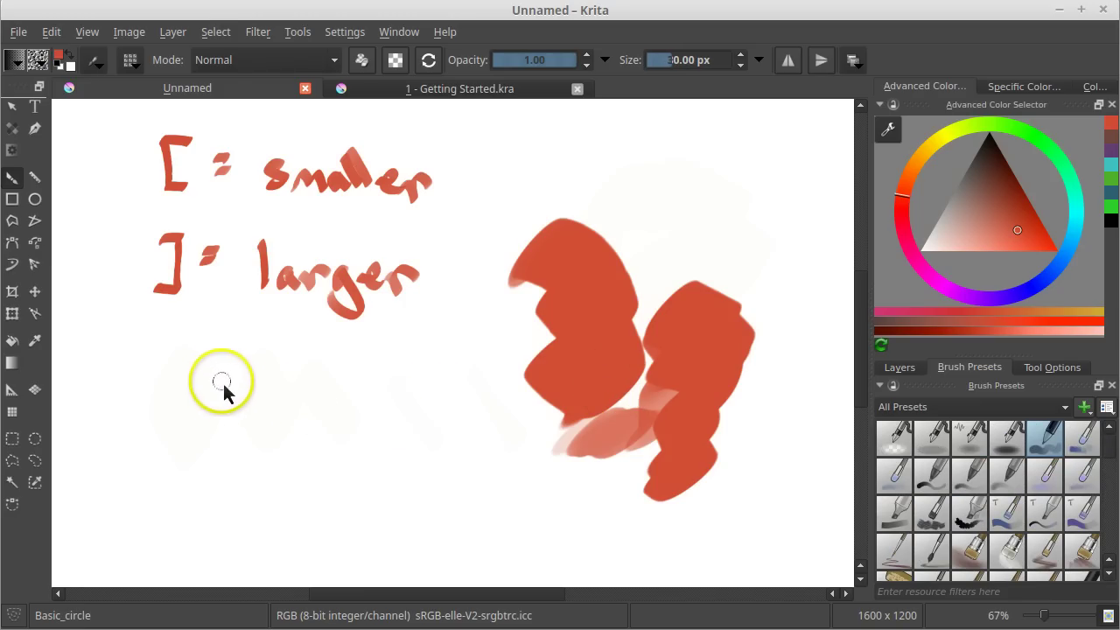
mouse_move(233, 390)
mouse_down()
mouse_move(193, 390)
mouse_move(243, 390)
mouse_up()
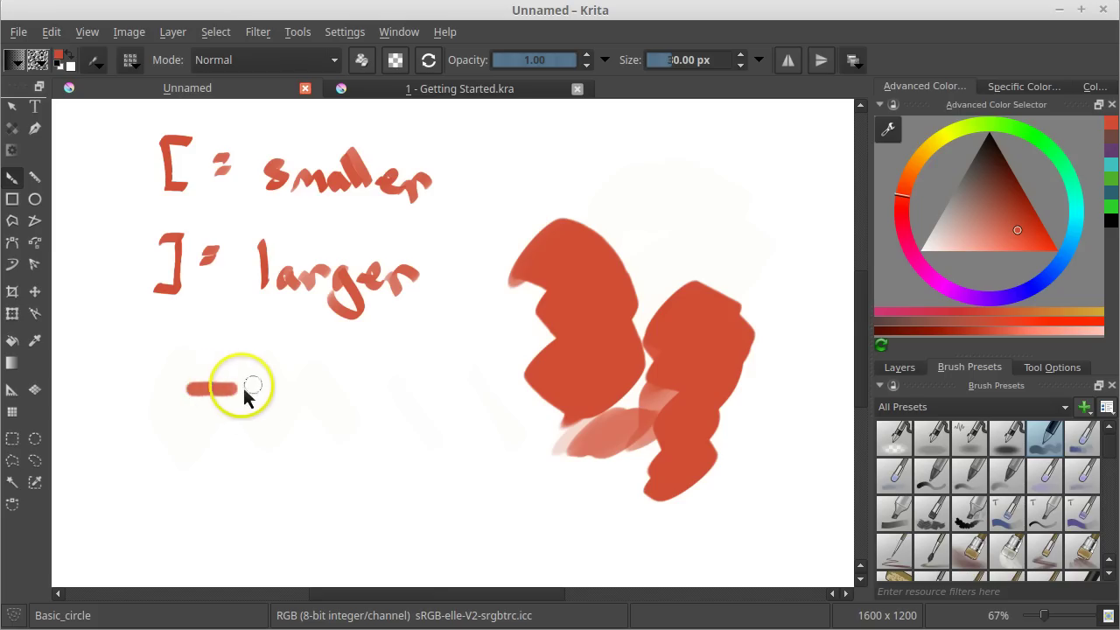
key(minus)
key(minus)
key(minus)
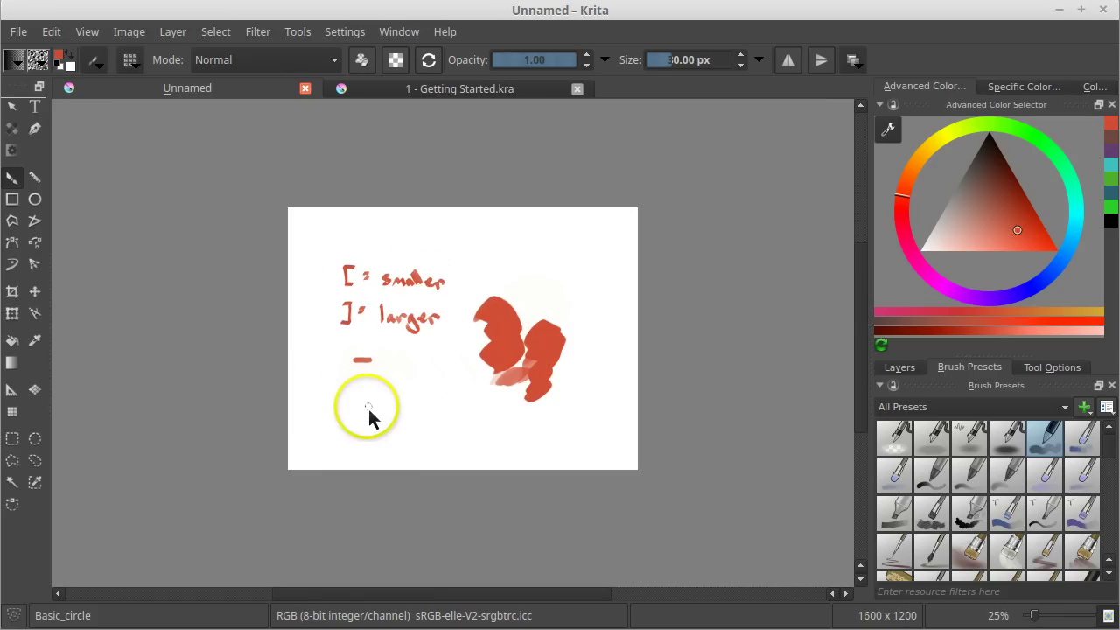
key(plus)
key(plus)
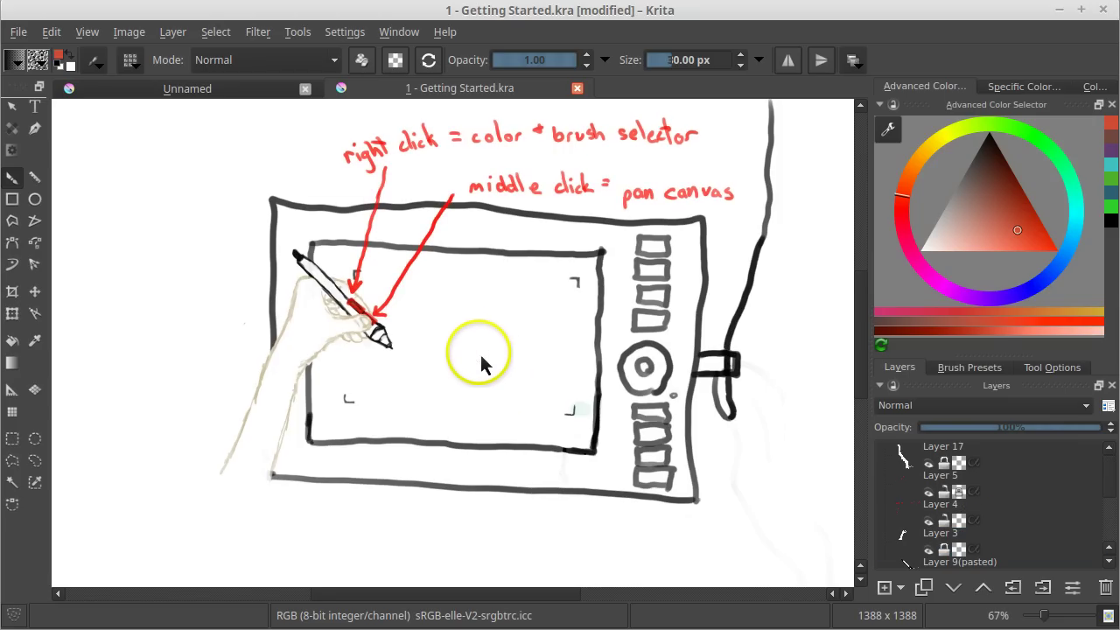
mouse_move(480, 352)
mouse_down()
mouse_move(452, 325)
mouse_move(492, 338)
mouse_move(498, 393)
mouse_move(450, 360)
mouse_move(463, 375)
mouse_move(391, 351)
mouse_move(490, 373)
mouse_move(443, 370)
mouse_move(458, 373)
mouse_up()
scroll(462, 377, up, 4)
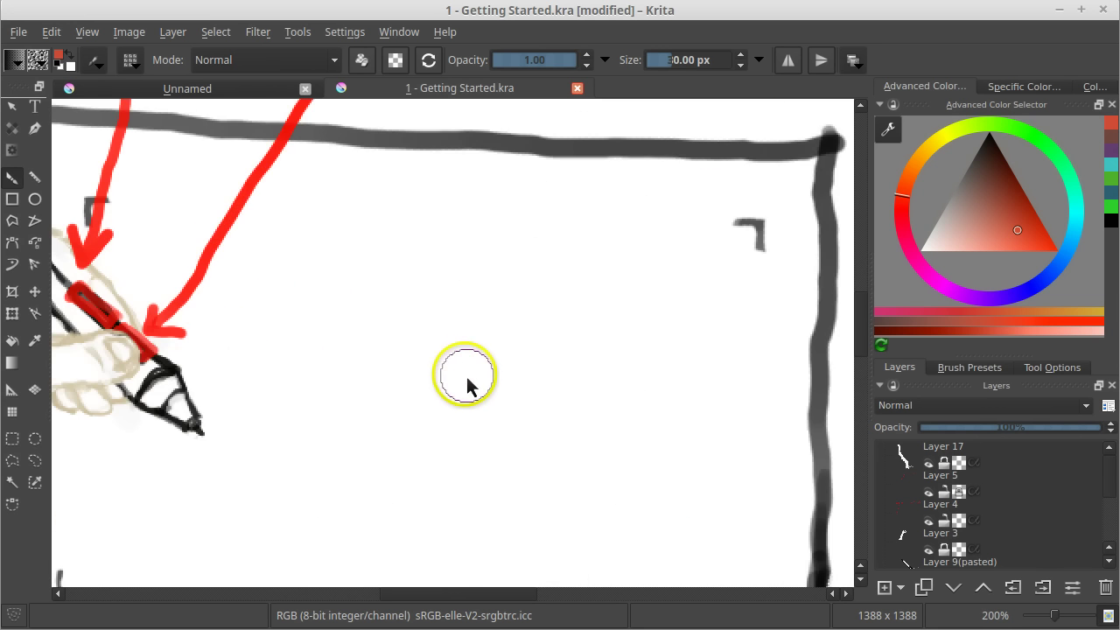
mouse_move(262, 333)
mouse_down()
mouse_move(505, 358)
mouse_move(446, 455)
mouse_up()
drag(513, 362, 350, 375)
drag(583, 375, 344, 289)
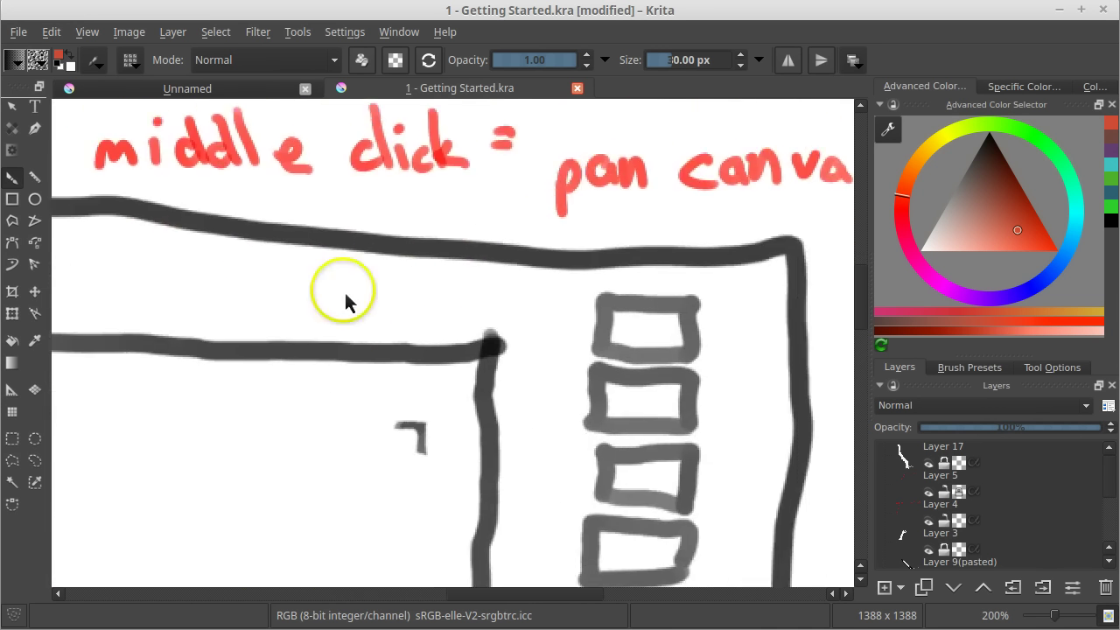
drag(456, 582, 479, 404)
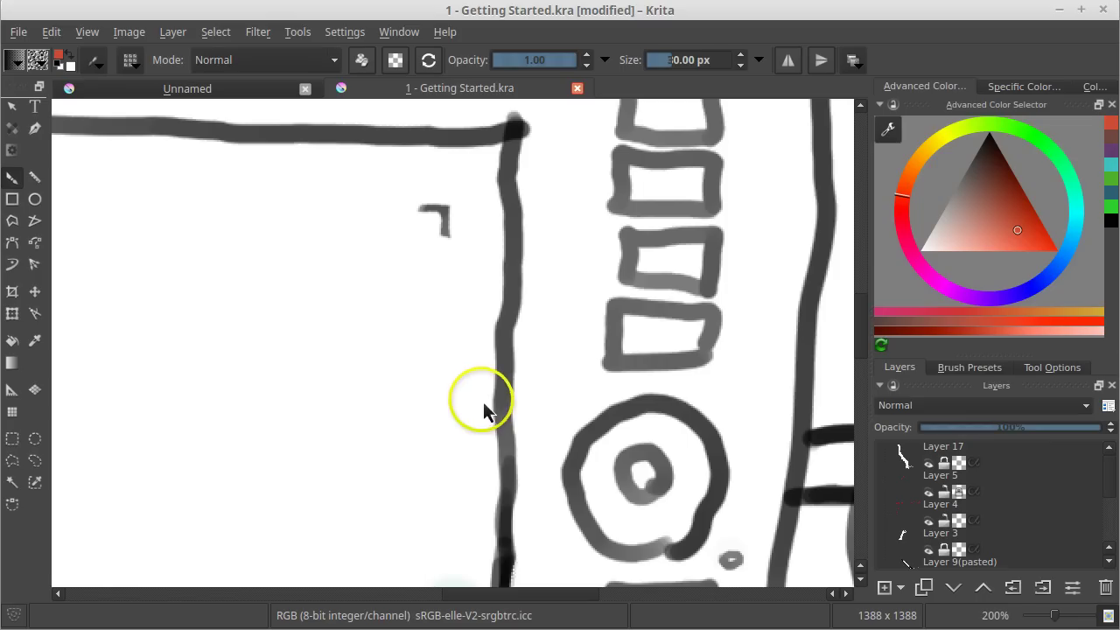
drag(354, 370, 589, 386)
drag(486, 491, 517, 327)
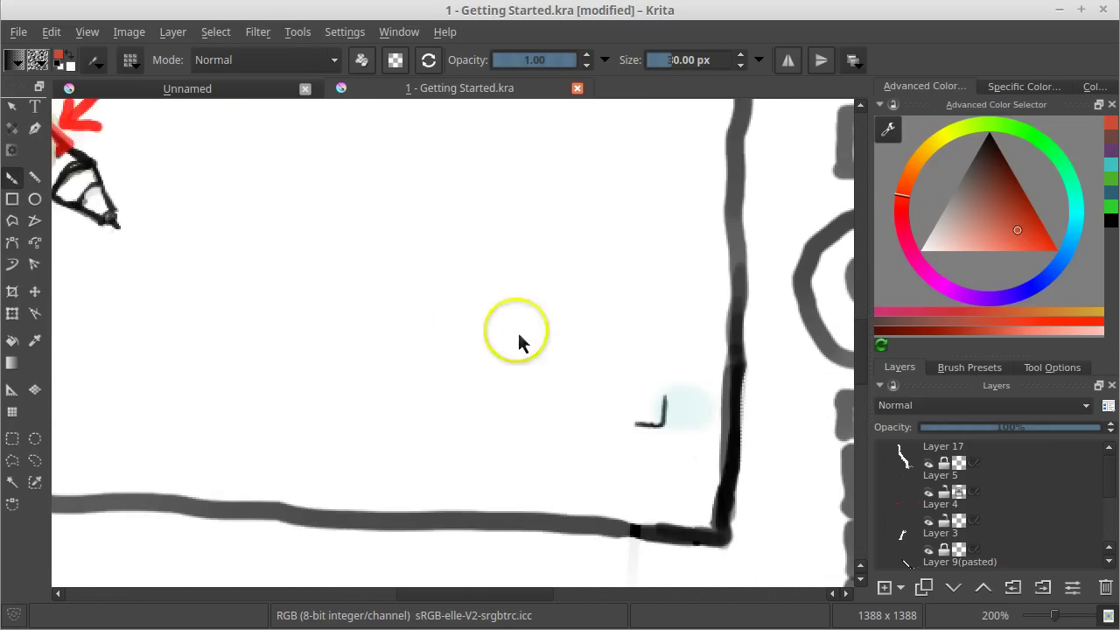
drag(628, 456, 364, 365)
drag(587, 380, 407, 381)
mouse_move(340, 464)
mouse_down()
mouse_move(502, 300)
mouse_move(572, 450)
mouse_move(439, 372)
mouse_up()
scroll(439, 372, down, 3)
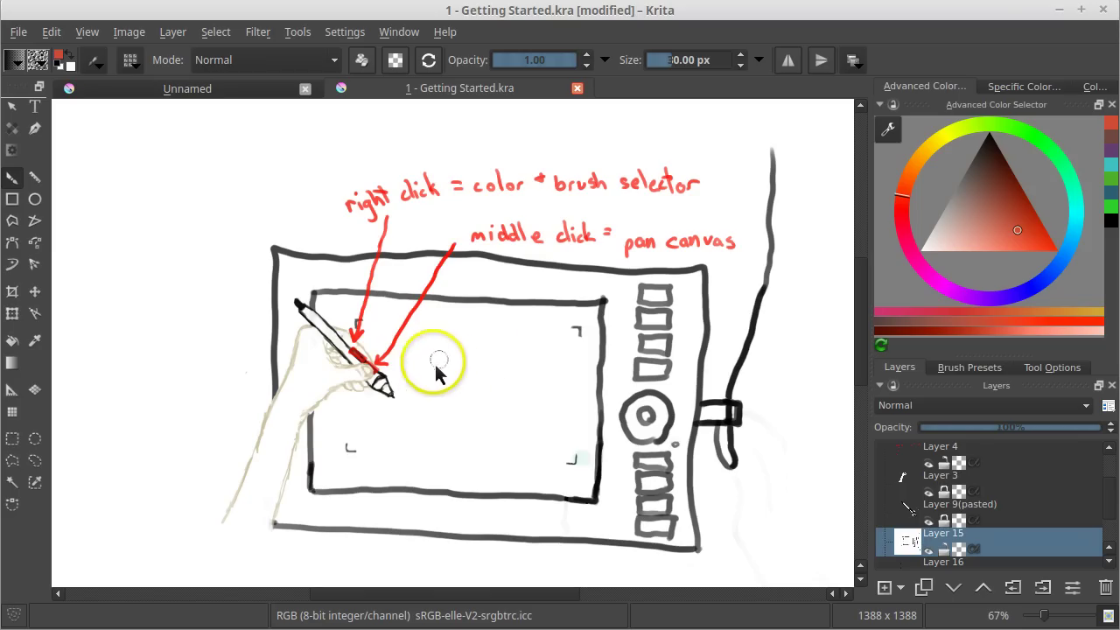
Step: Pick a muted reddish-brown and paint squiggles left of the tablet, undoing the last one
drag(957, 218, 890, 272)
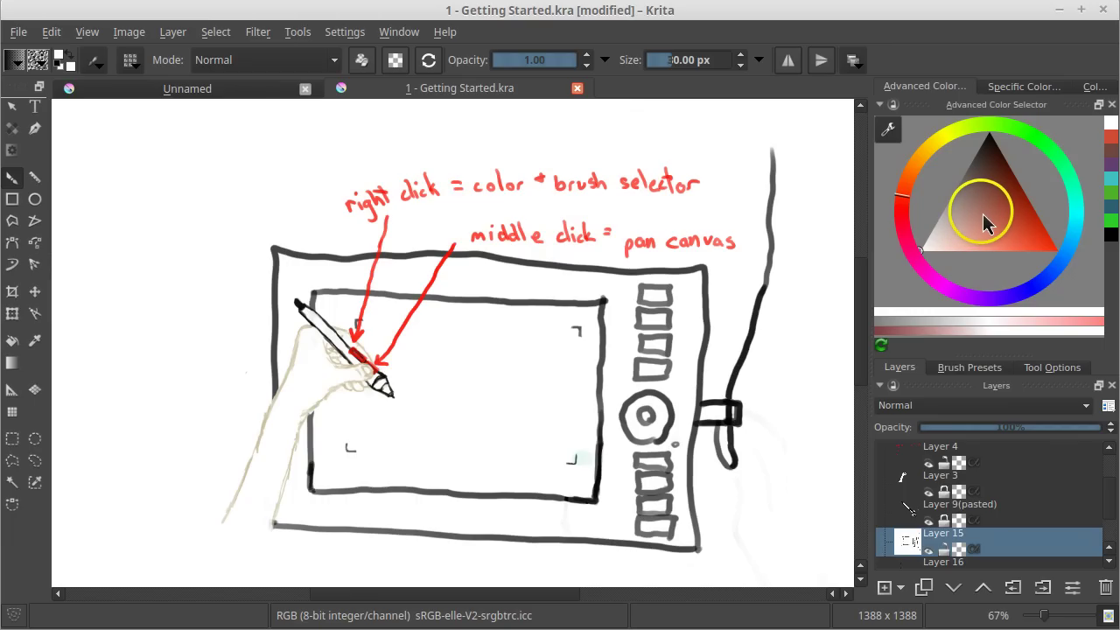
mouse_move(975, 214)
mouse_down()
mouse_move(988, 195)
mouse_move(992, 218)
mouse_up()
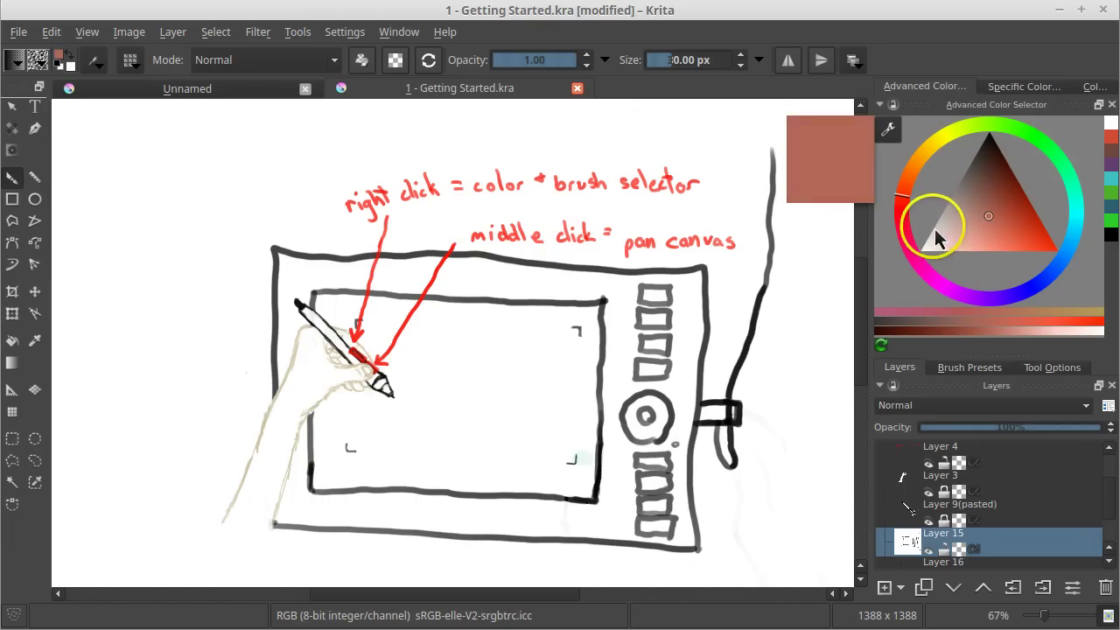
drag(164, 259, 160, 388)
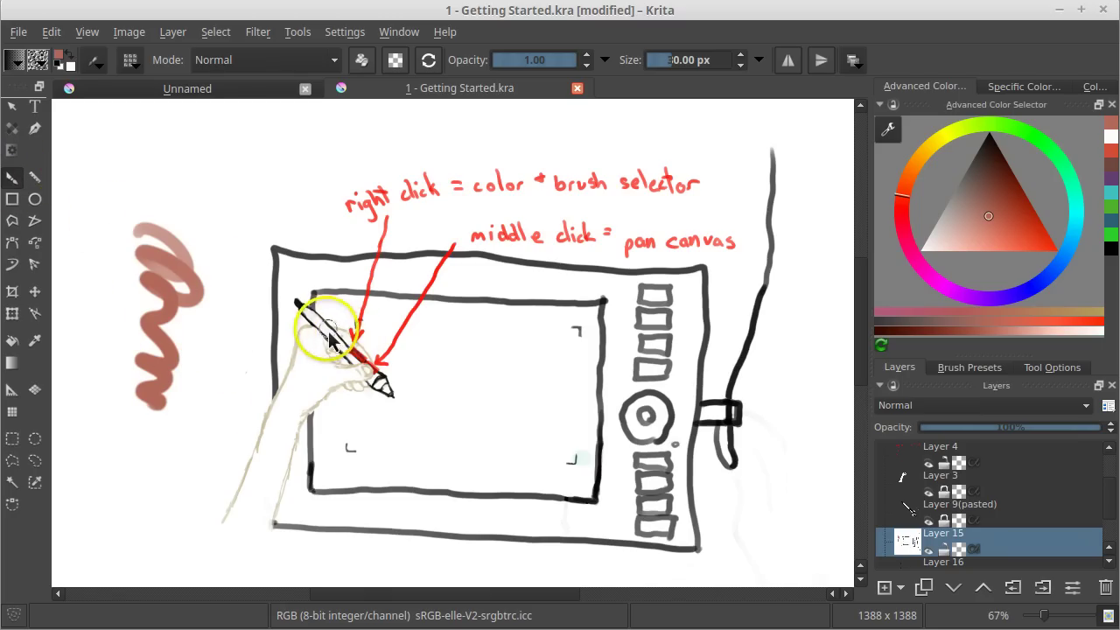
drag(222, 230, 226, 285)
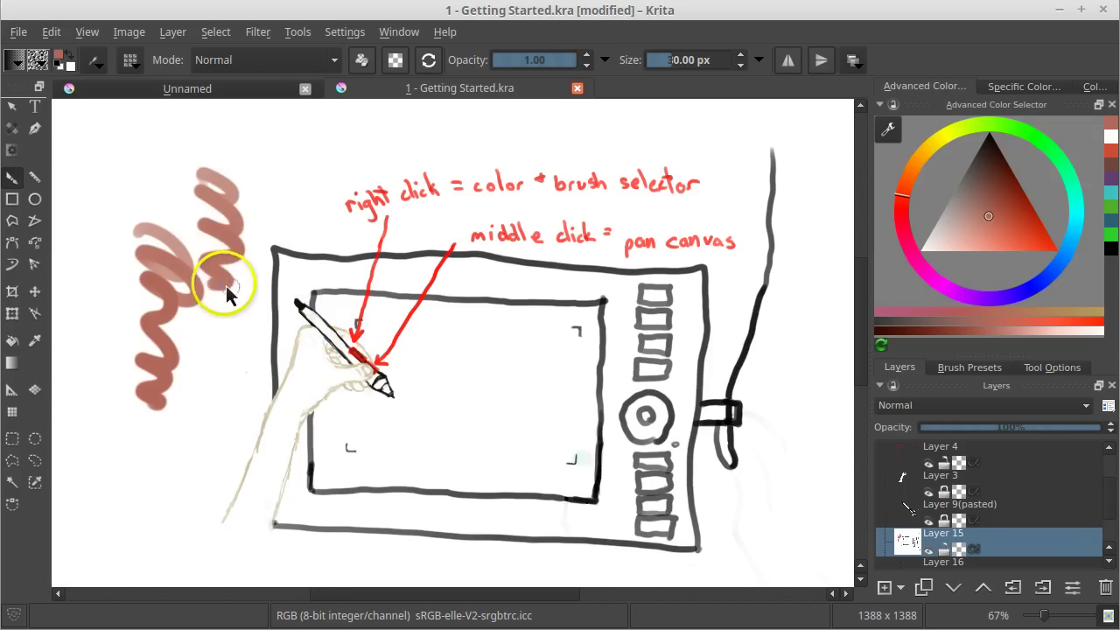
key(ctrl+z)
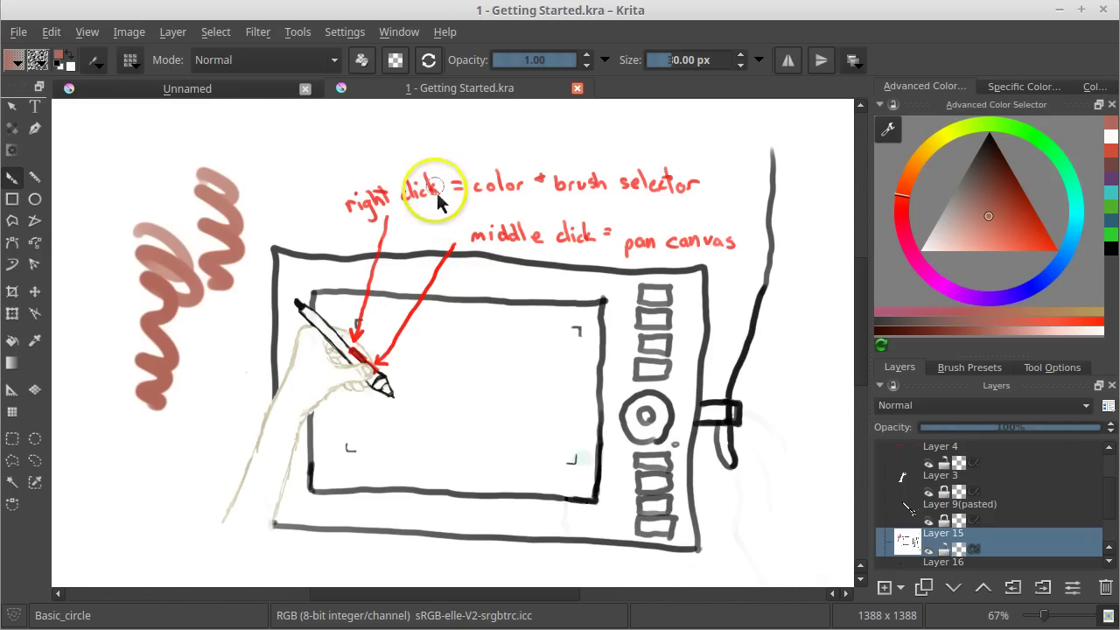
click(19, 32)
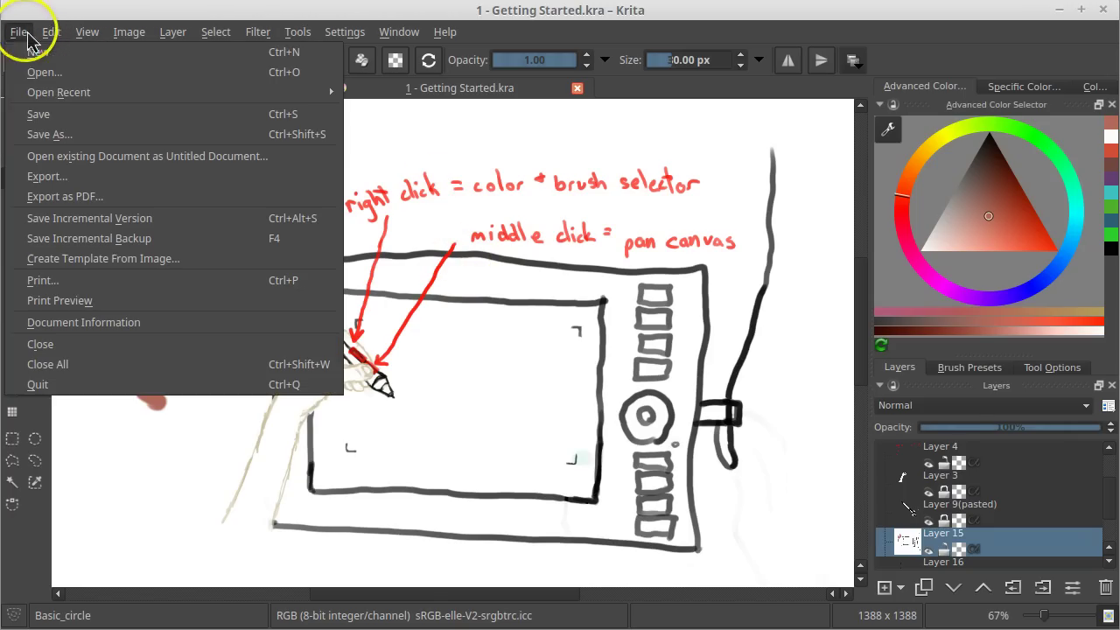
click(53, 134)
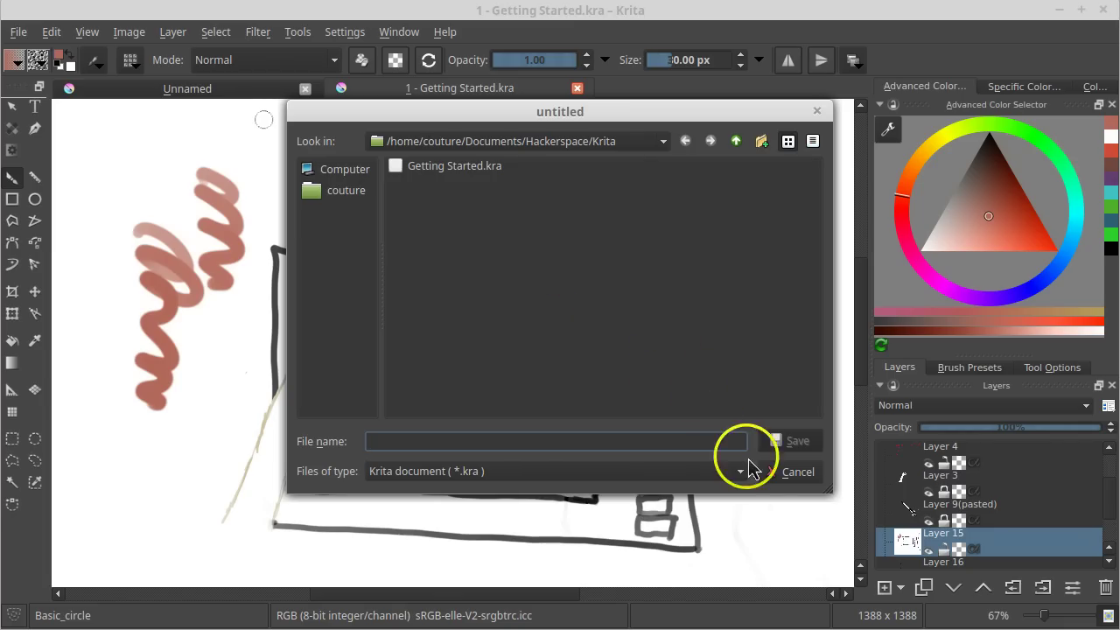
click(792, 472)
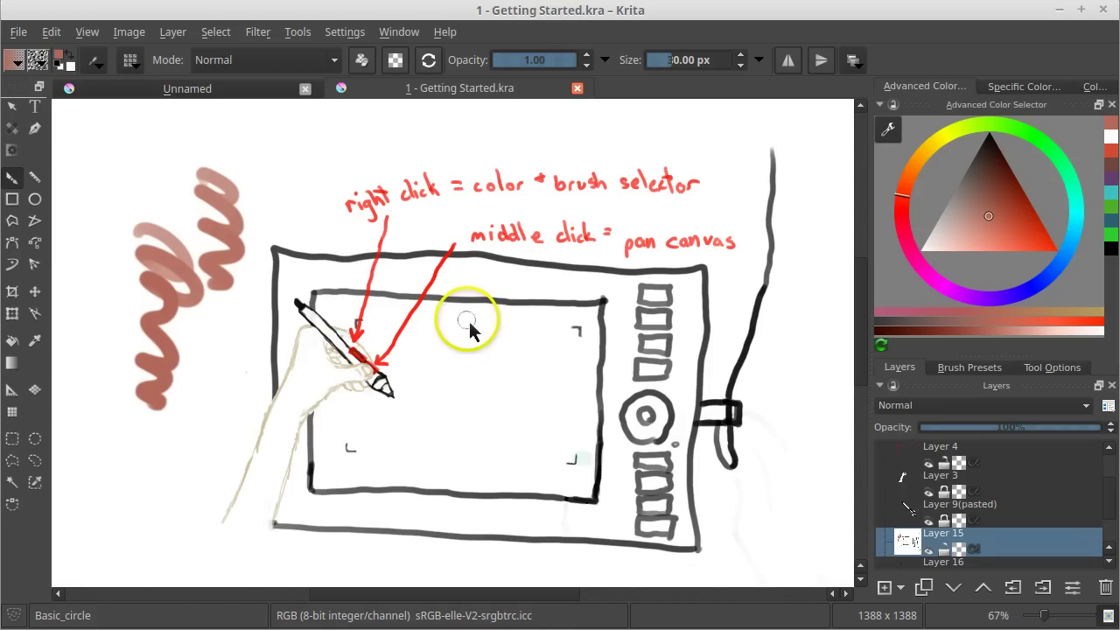
Step: Export the drawing through File > Export as a PNG image named My Drawing.png with default PNG options
click(45, 33)
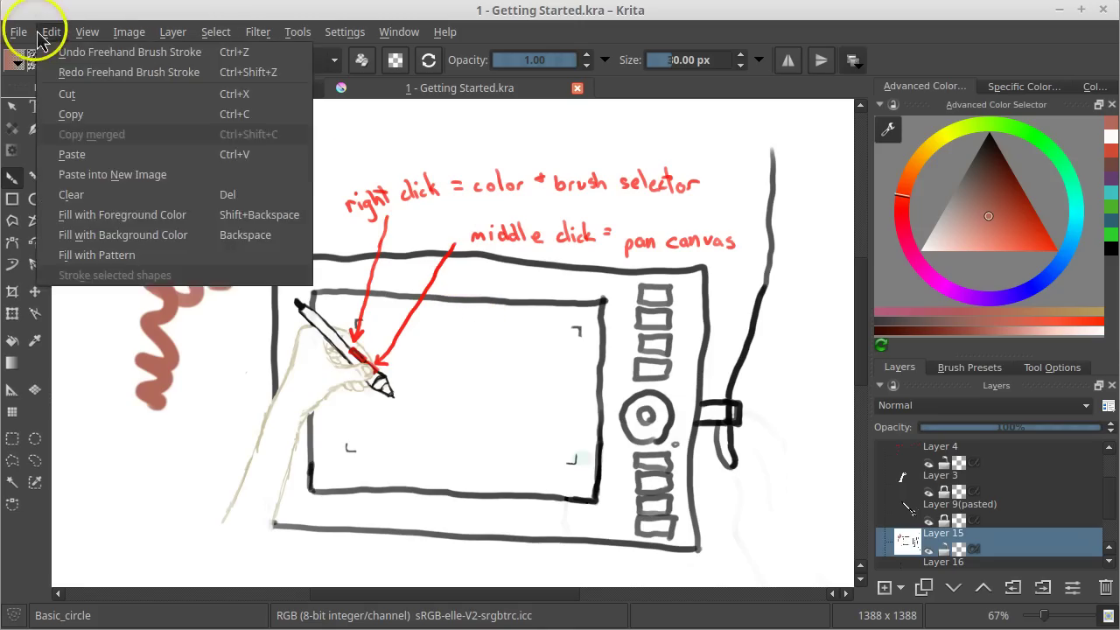
mouse_move(20, 33)
click(48, 176)
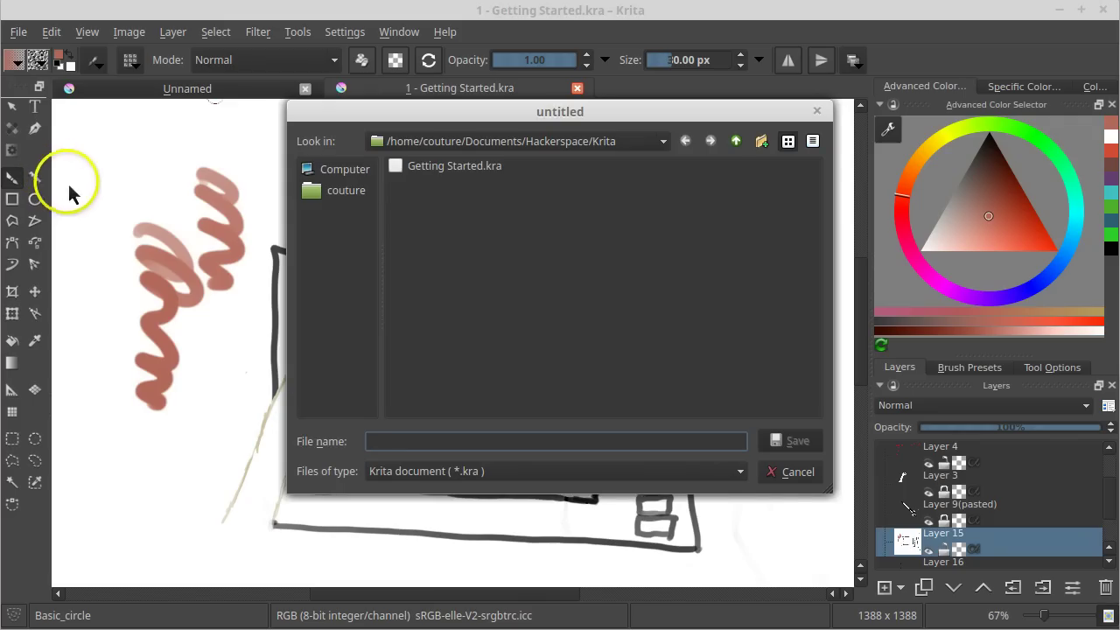
key(Tab)
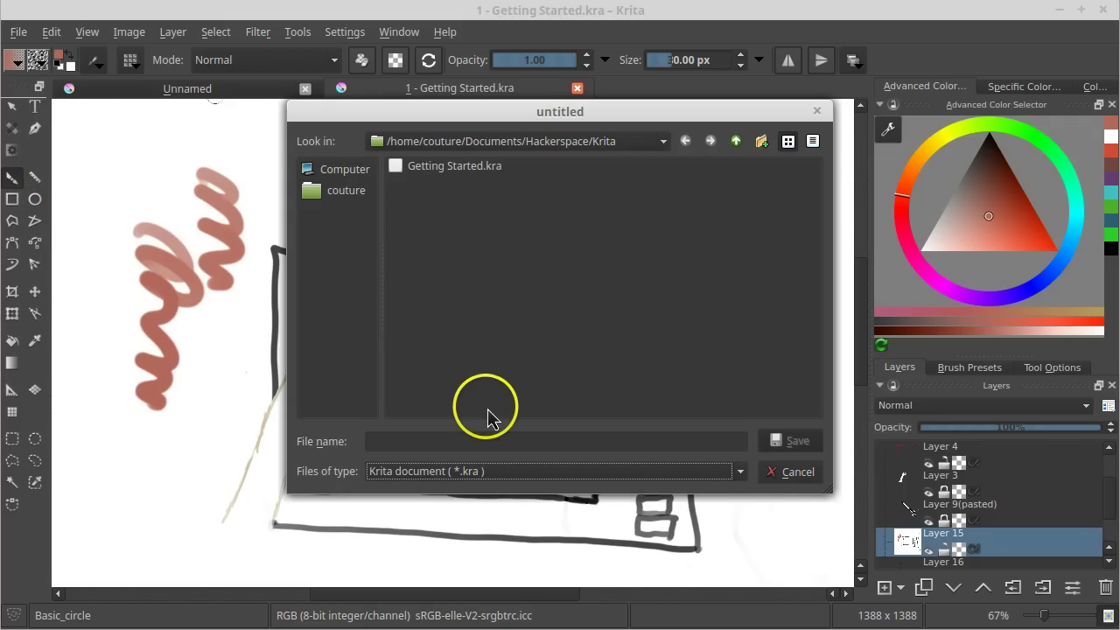
click(740, 473)
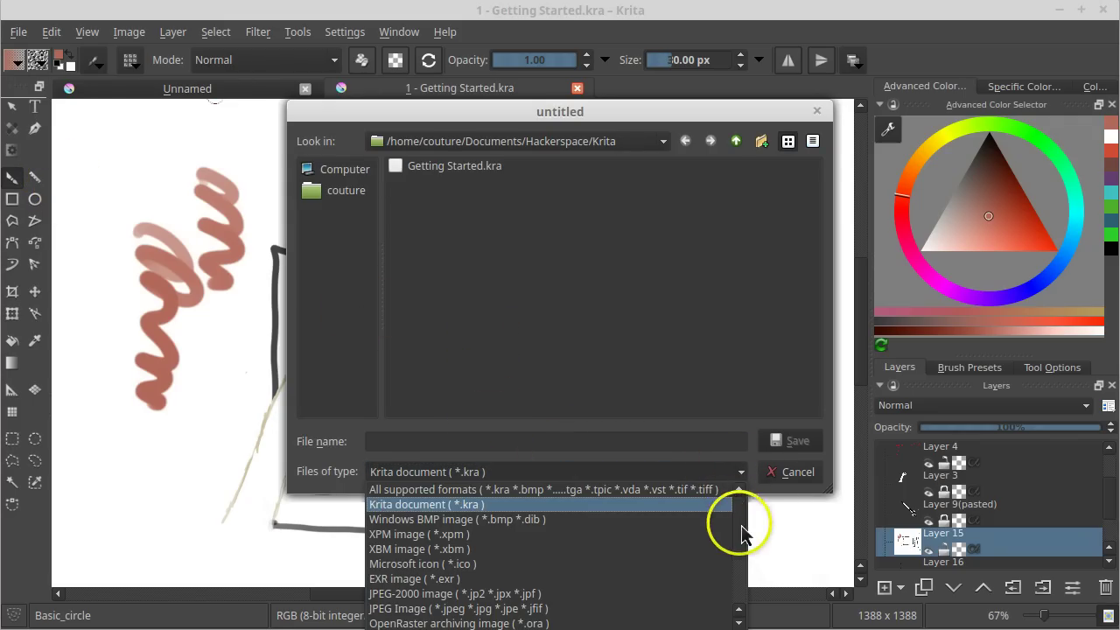
drag(740, 525, 744, 569)
click(500, 532)
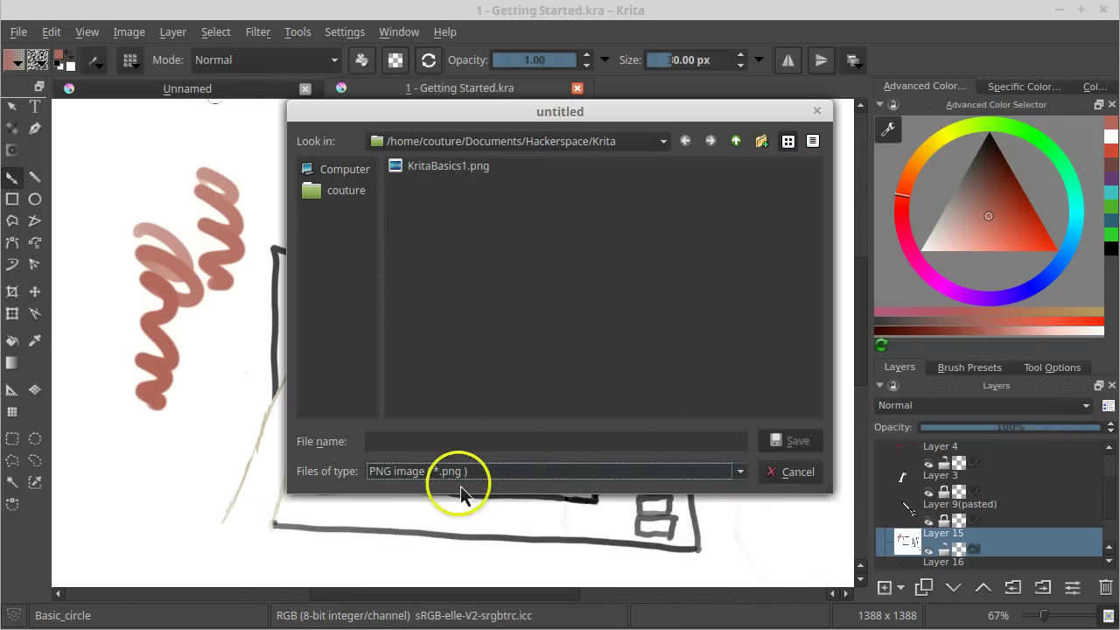
click(435, 443)
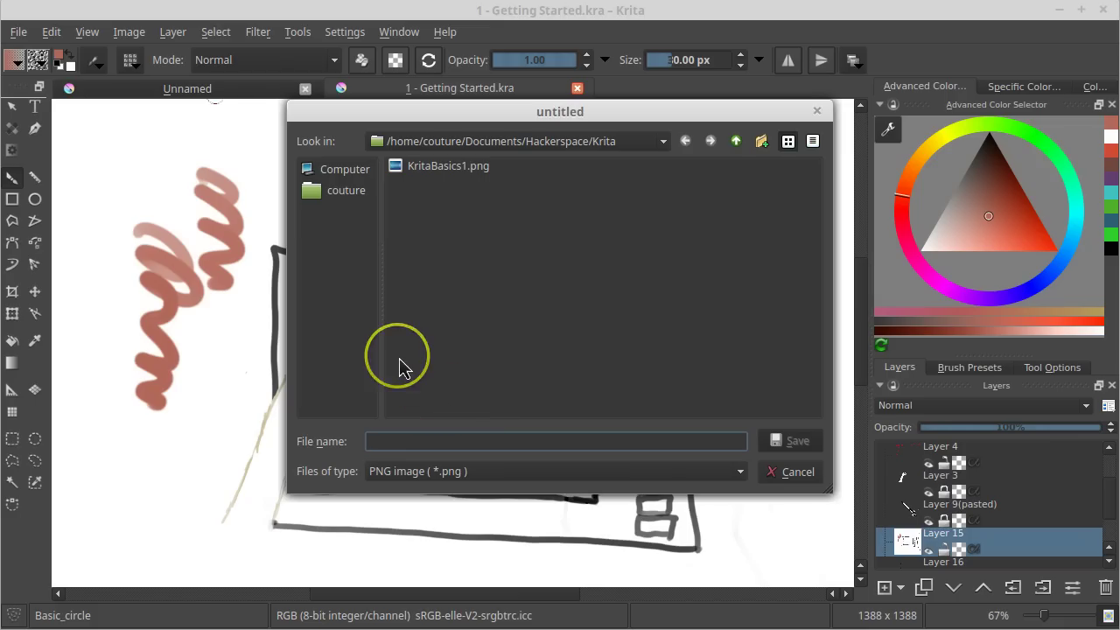
text(My Drawing.png)
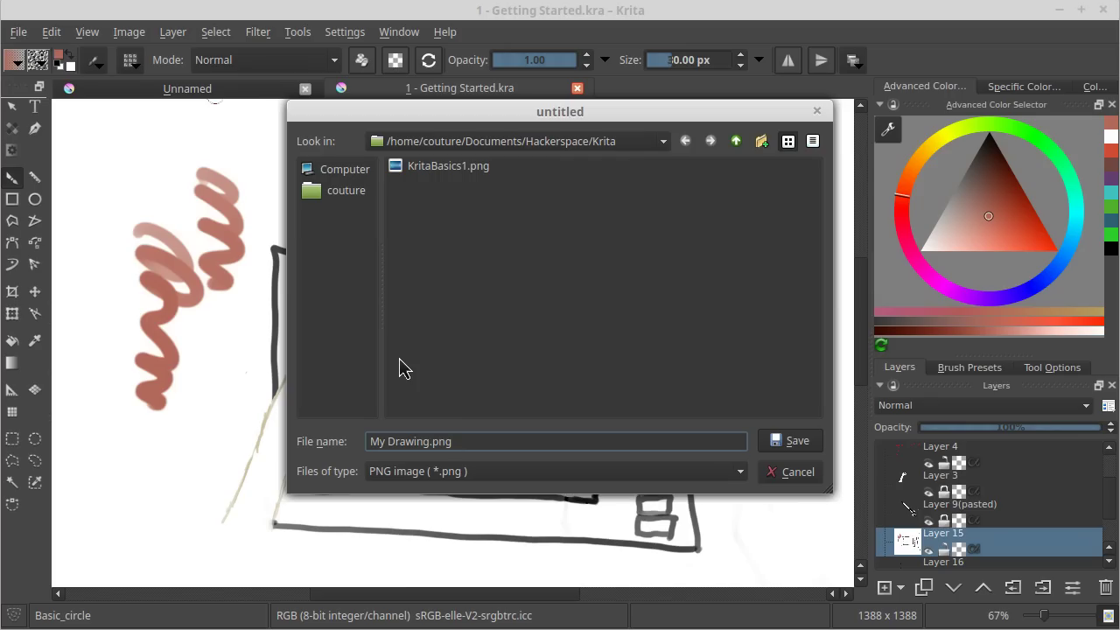
click(788, 441)
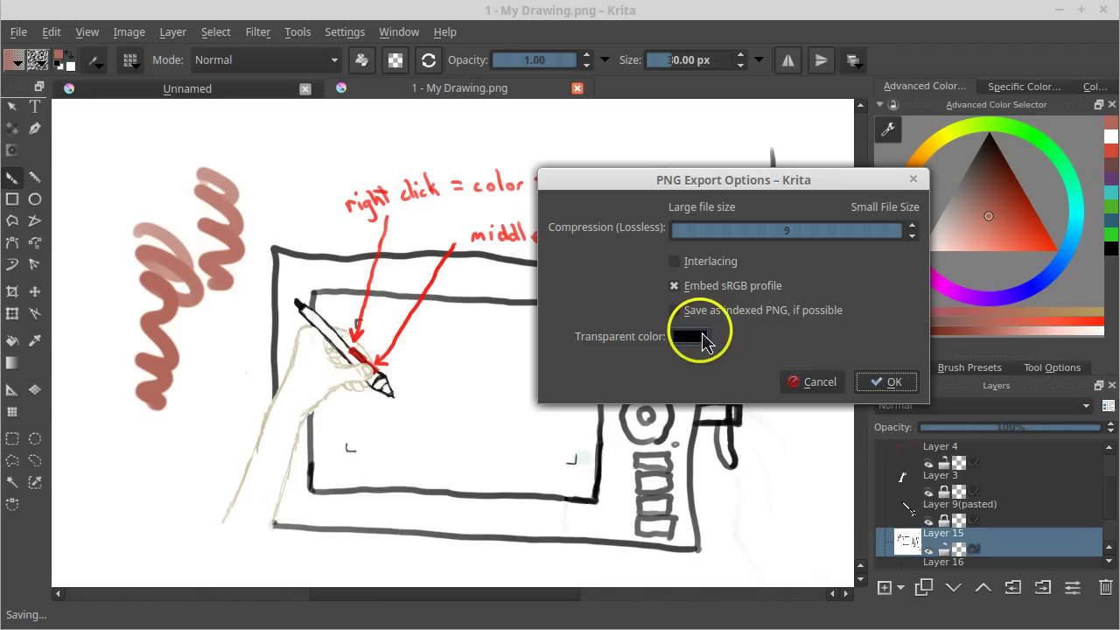
click(878, 381)
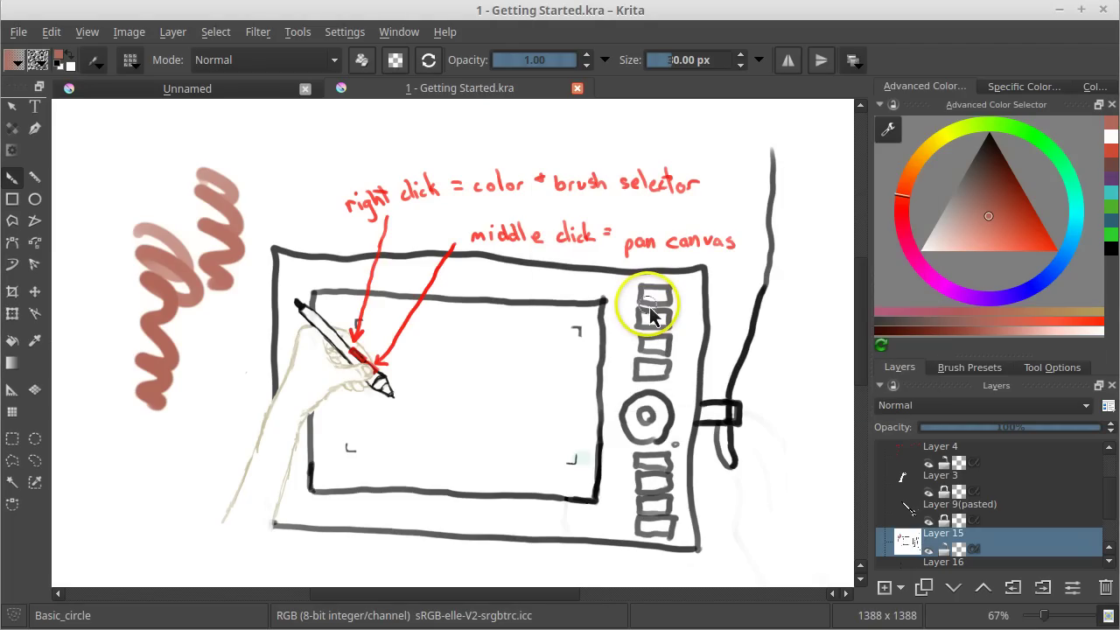